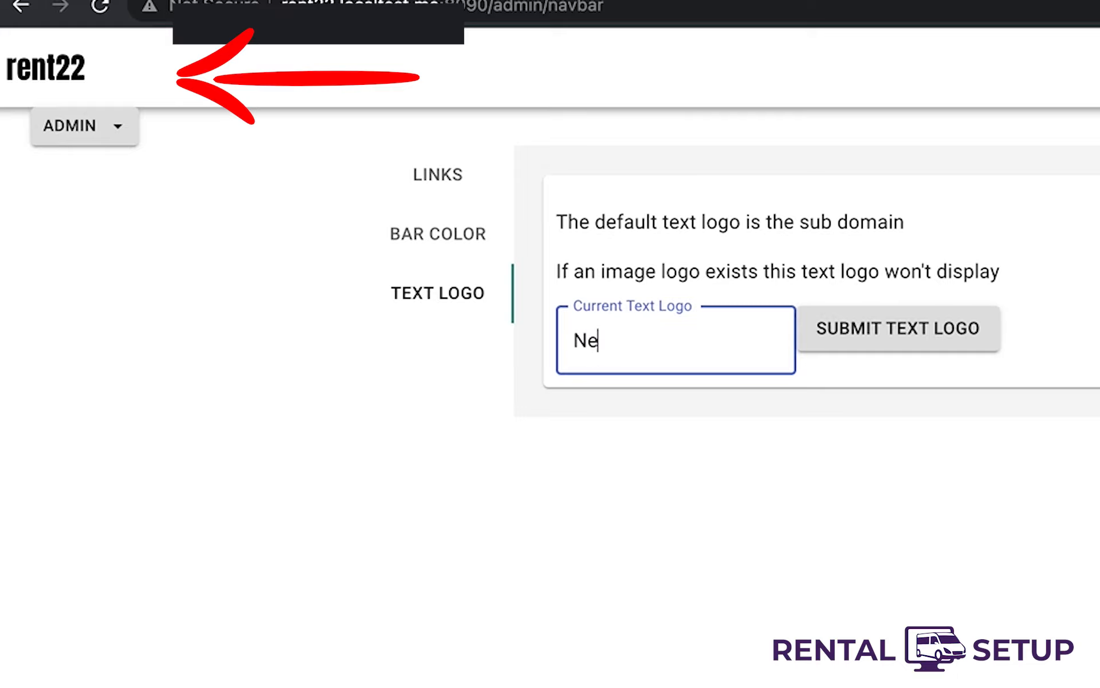
- Replace the text logo with 'New logo', submit it, and reload the page
type("logo")
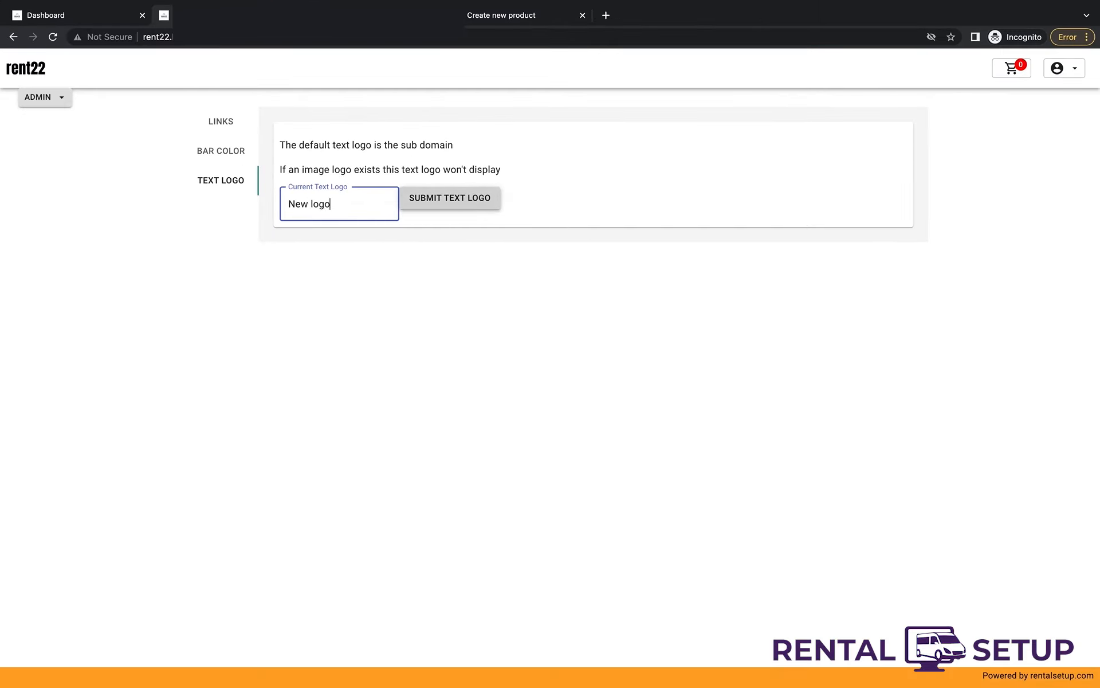
left_click(479, 199)
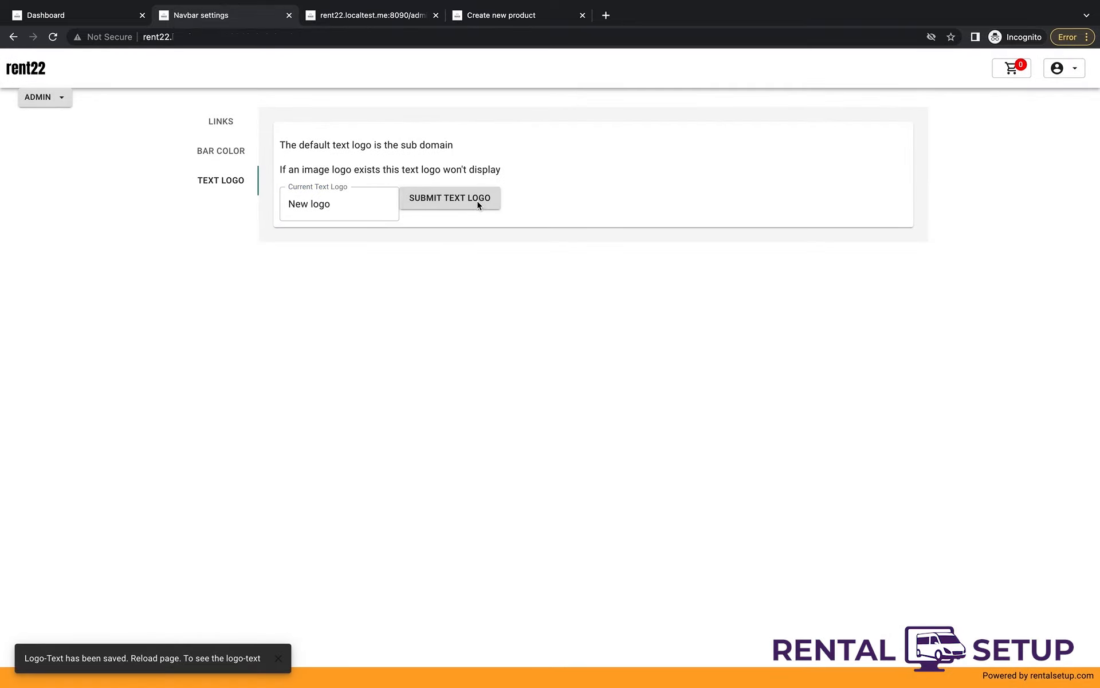
key("super+r")
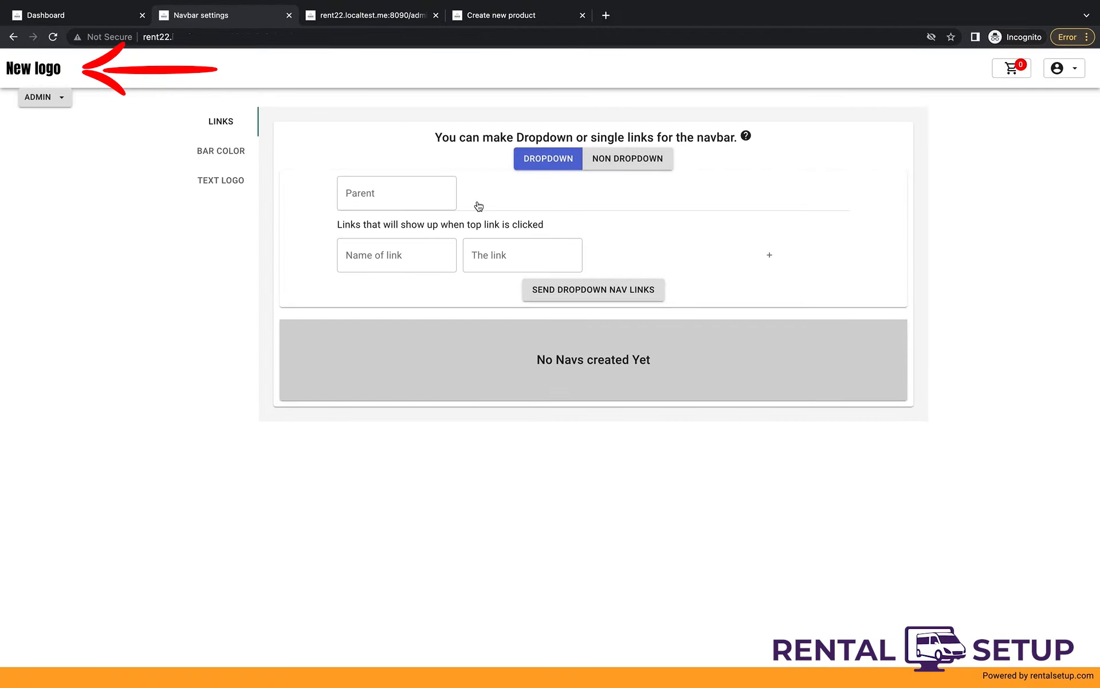
- Upload Final Logo.png as the site logo in Assets/Logo
left_click(52, 98)
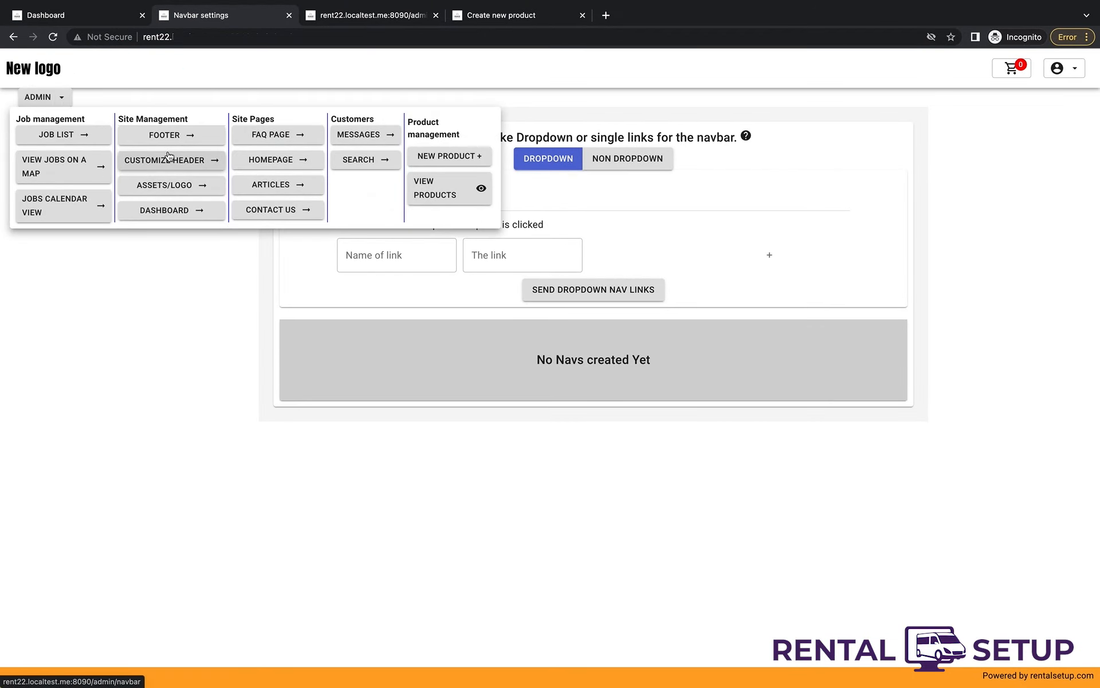
left_click(213, 191)
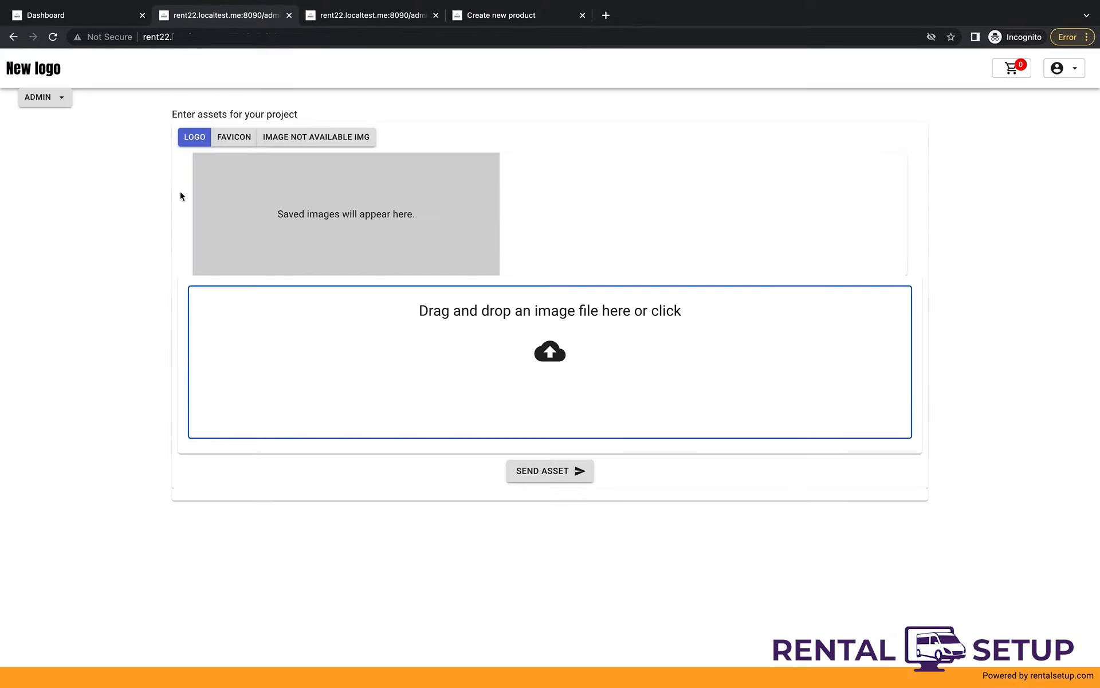
left_click(396, 344)
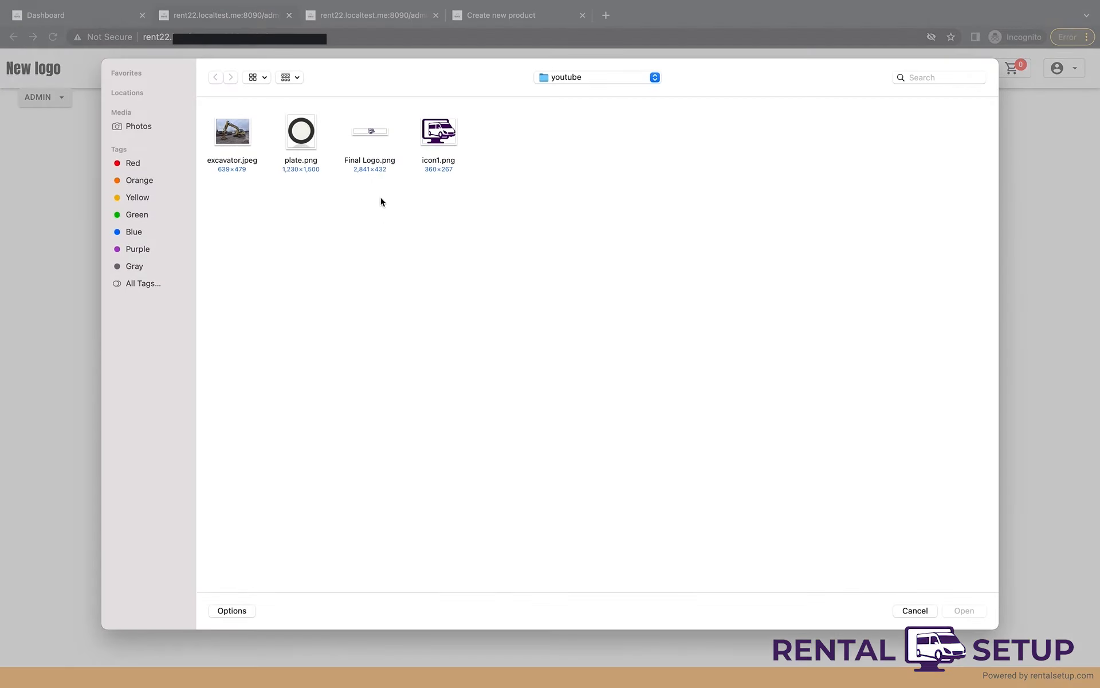
double_click(370, 141)
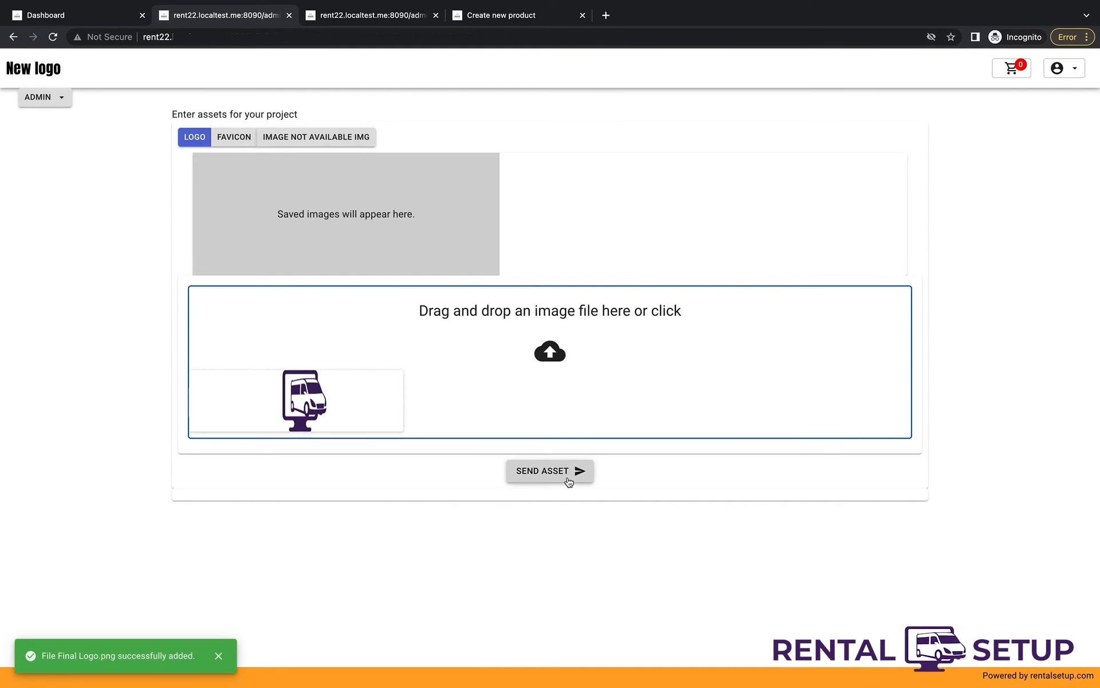
left_click(569, 480)
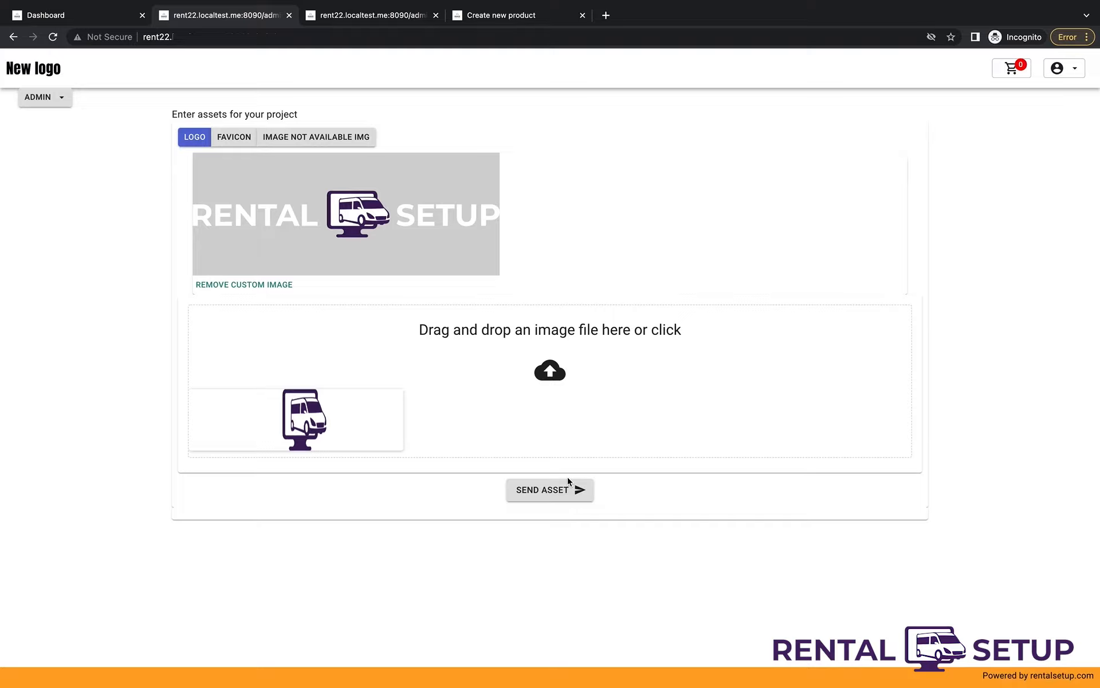
- Upload icon1.png as the site favicon
left_click(234, 140)
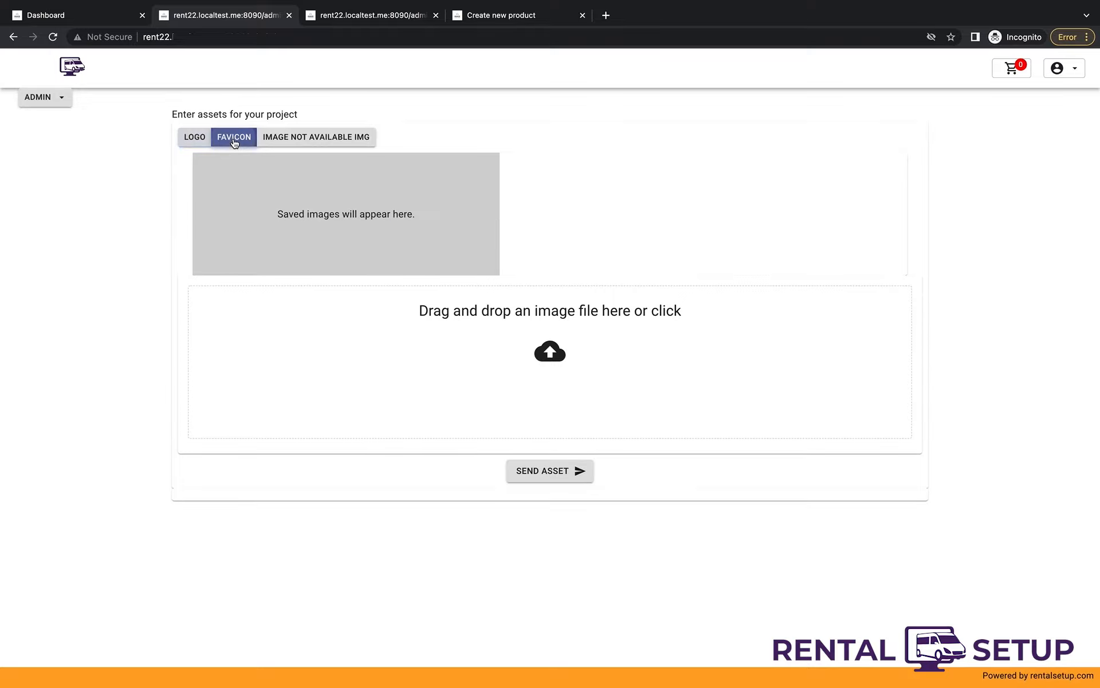
left_click(593, 375)
double_click(440, 161)
left_click(578, 482)
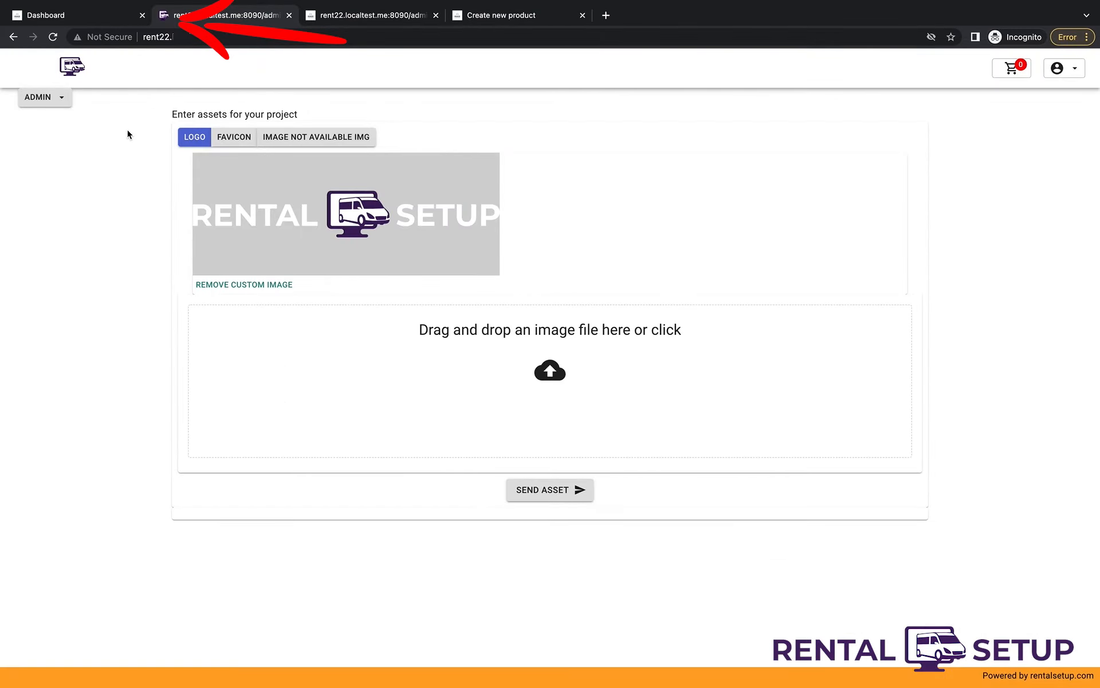
- Try a bar colour with hex ending 'eee' in Navbar settings, leaving it light grey
left_click(52, 100)
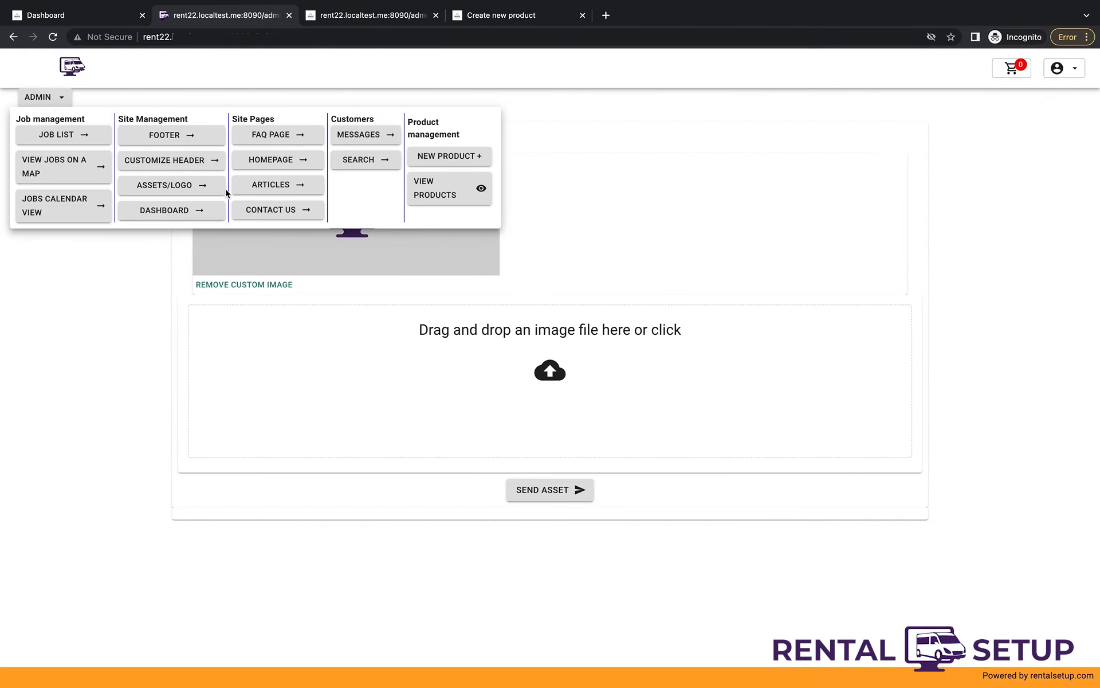
left_click(209, 162)
left_click(216, 152)
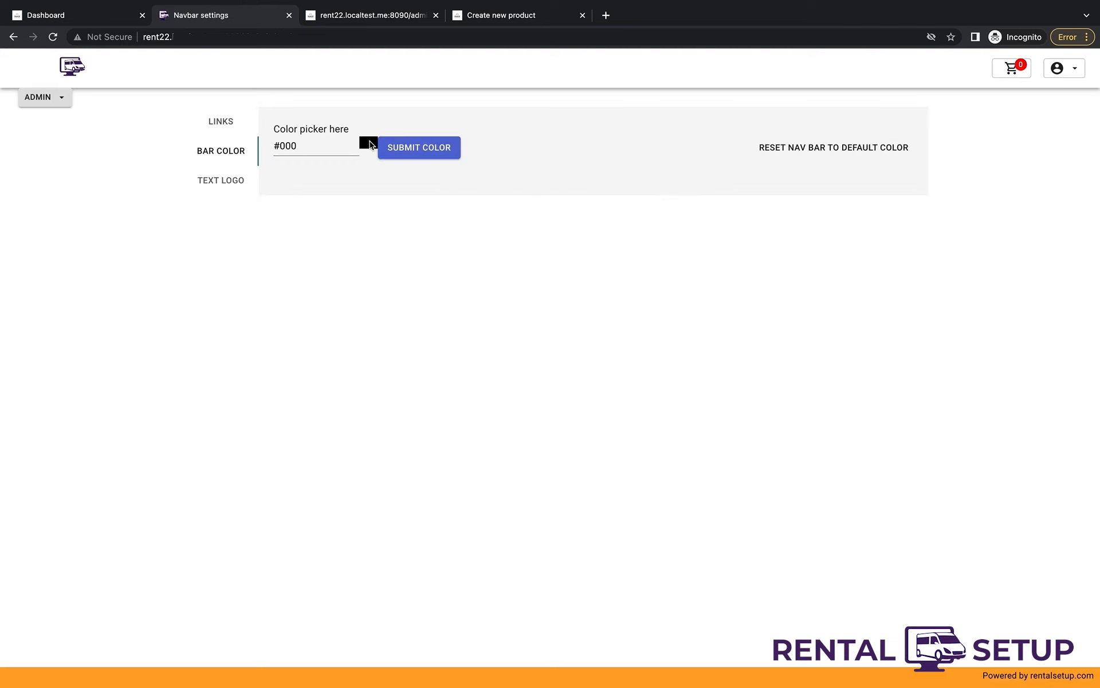
left_click(326, 144)
left_click(415, 226)
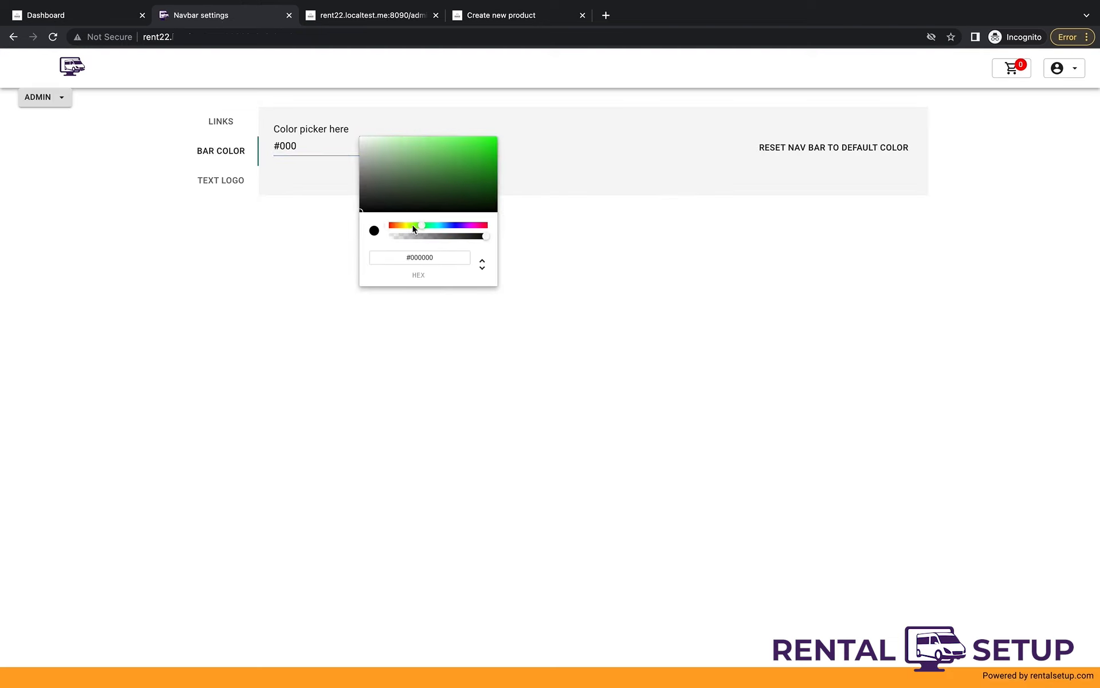
left_click_drag(422, 225, 415, 258)
key("BackSpace")
type("eee")
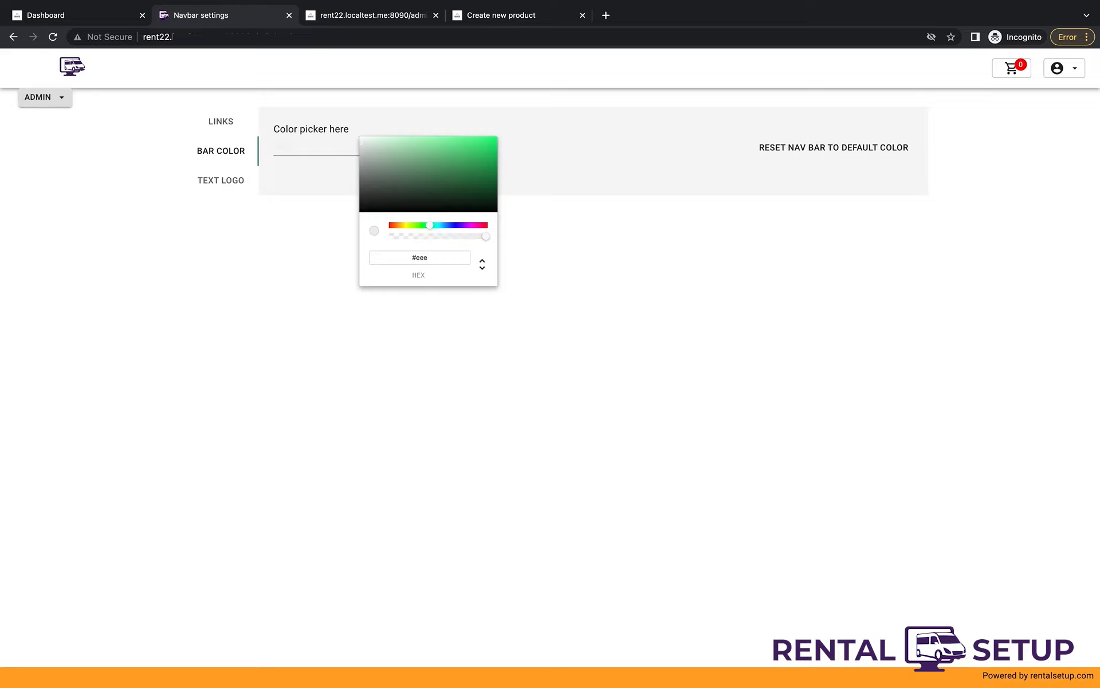
left_click(583, 227)
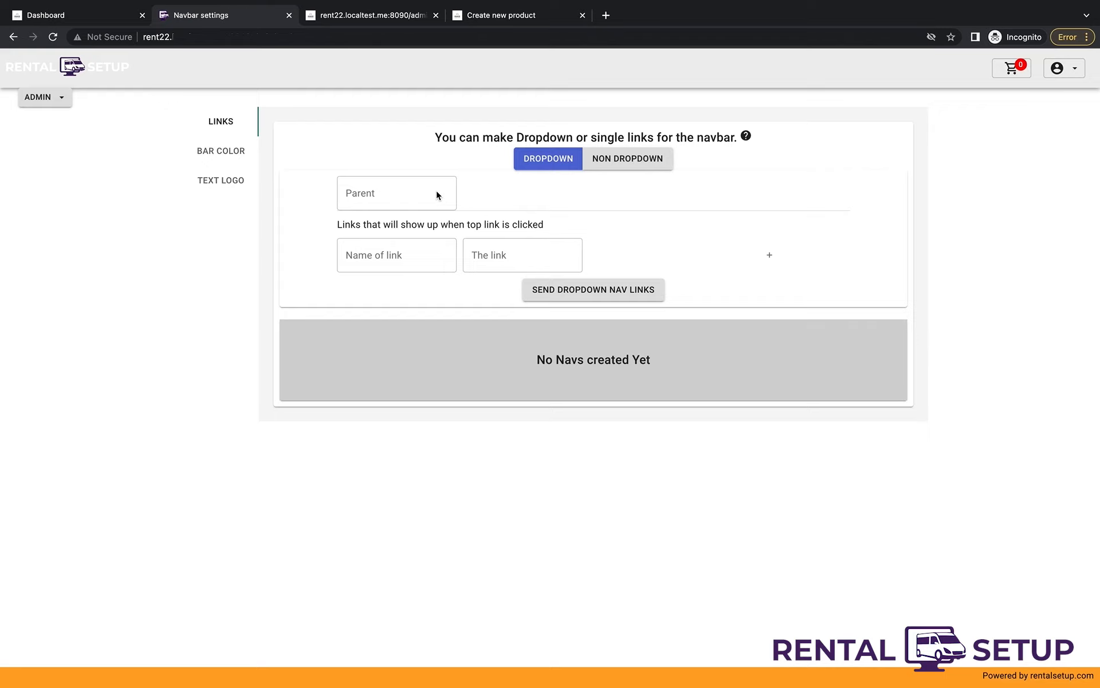
- Pick a blue bar colour and submit it
left_click(236, 153)
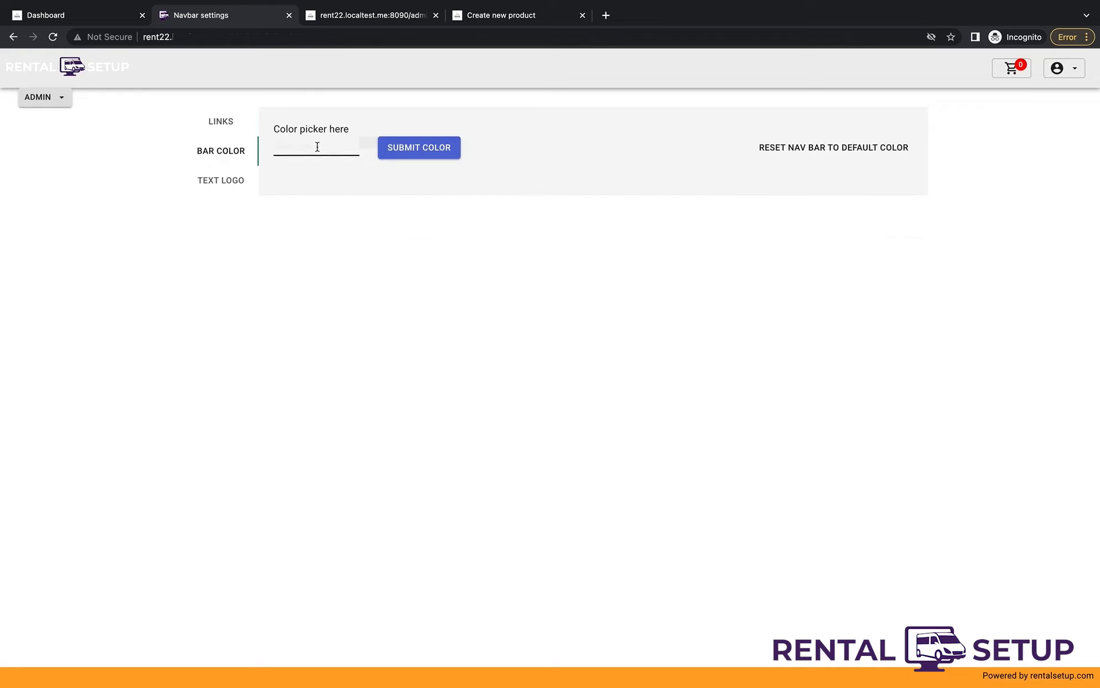
left_click(279, 142)
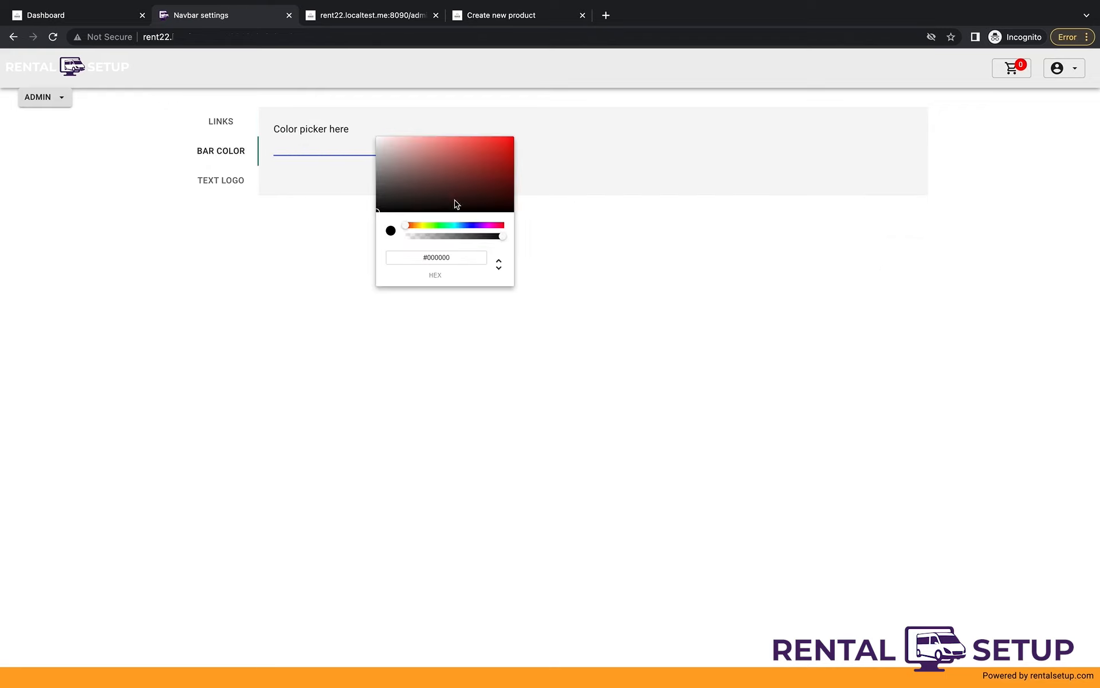
left_click_drag(469, 166, 493, 144)
left_click(523, 221)
left_click(411, 150)
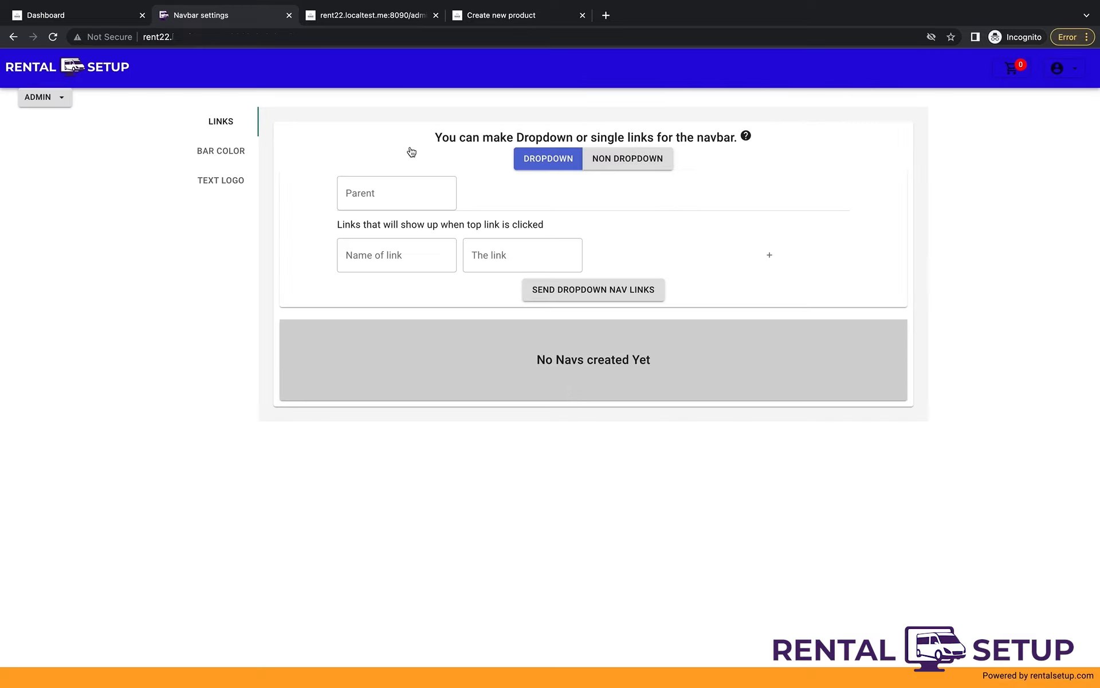
left_click(41, 96)
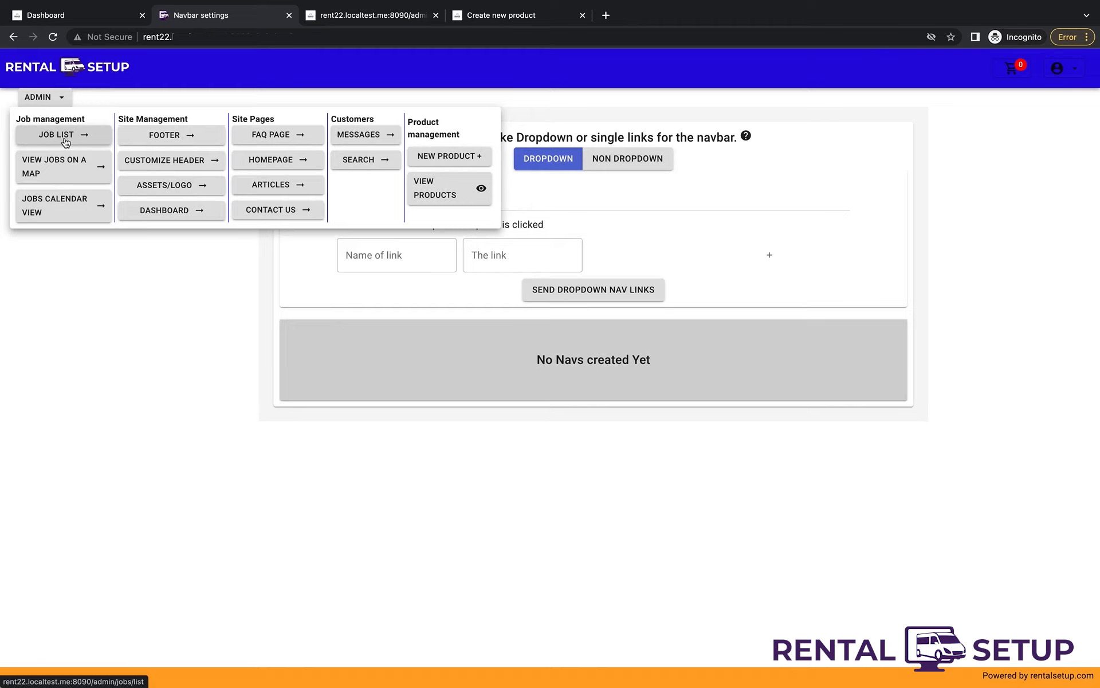
- Write the footer blurb about party and construction rentals in Brooklyn NYC with the business phone number
left_click(181, 138)
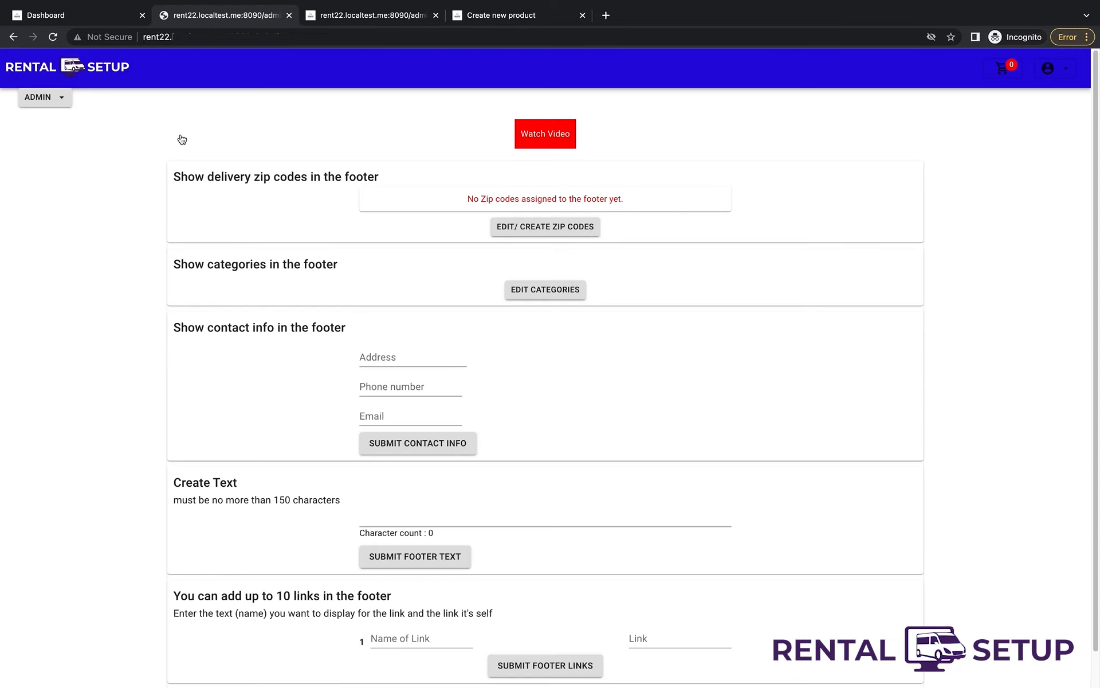
scroll(390, 357, "down", 1)
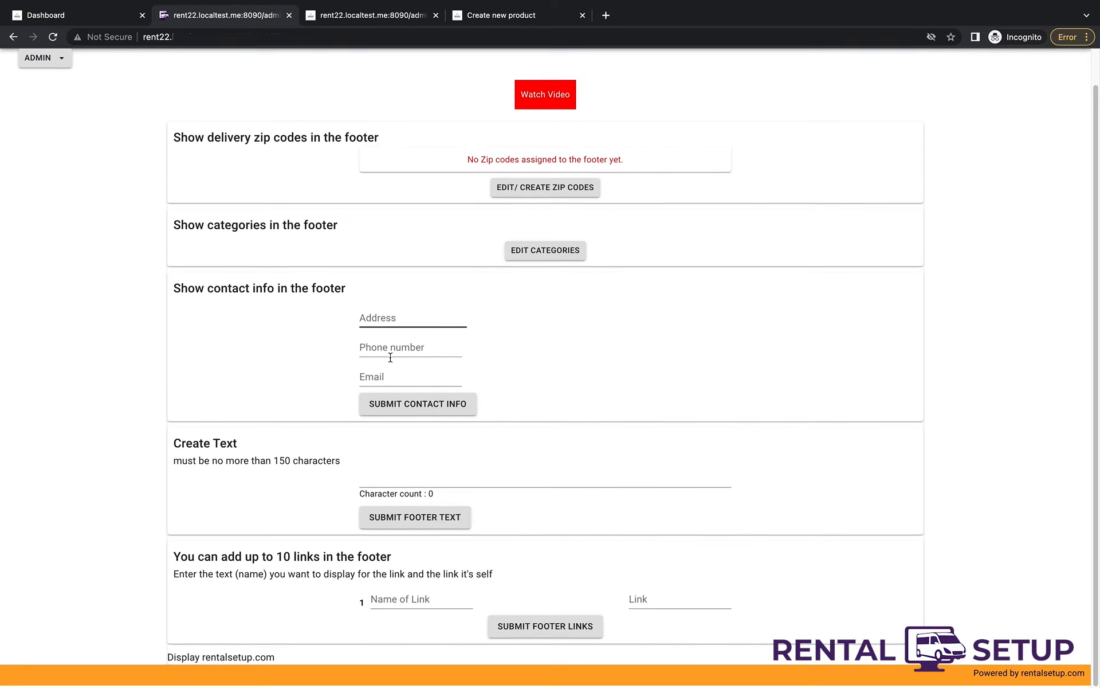
left_click(435, 474)
type("We provide party rental")
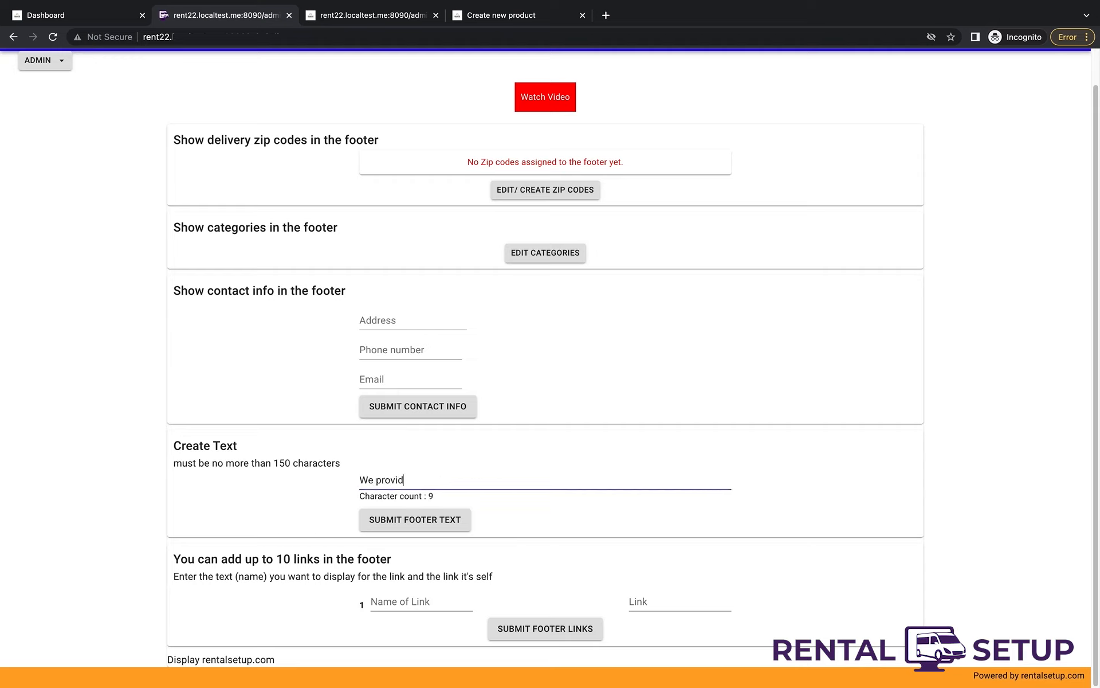
type(" or construction equipment for your needs. I")
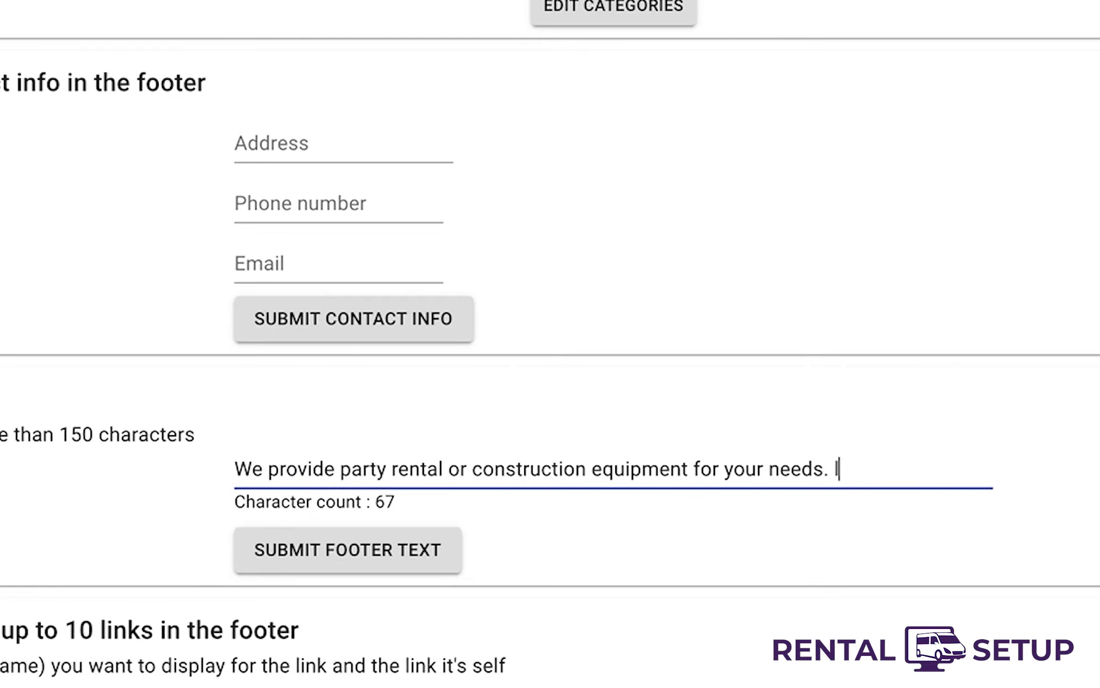
key("BackSpace")
type("Located in Brooklyn NYC. ")
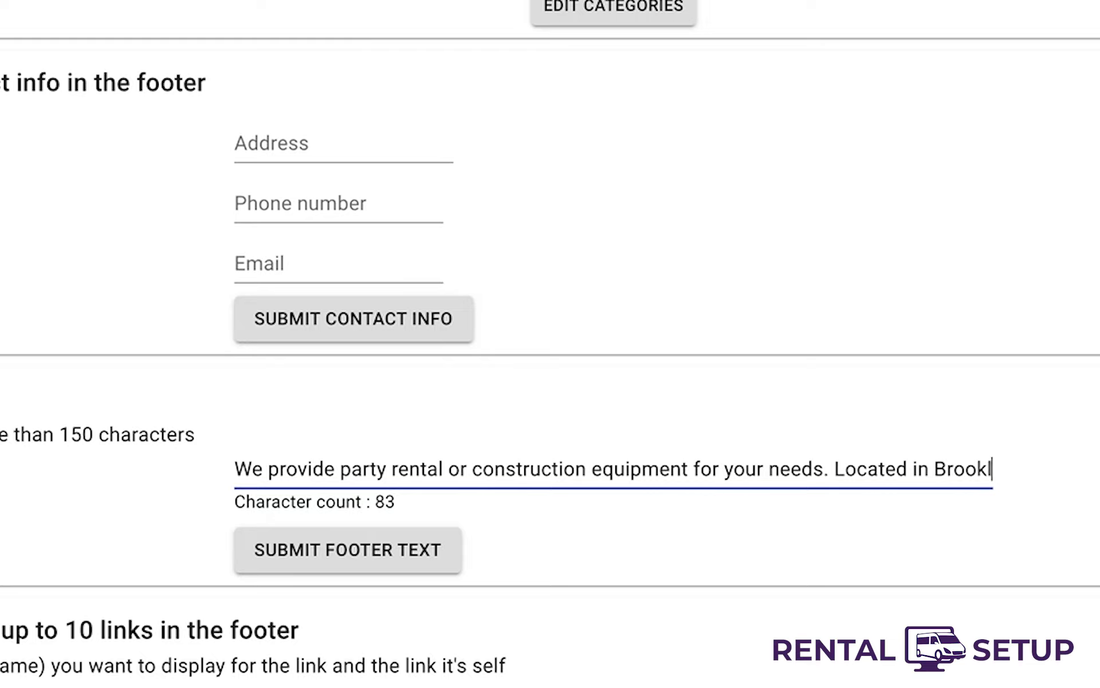
type("Call us")
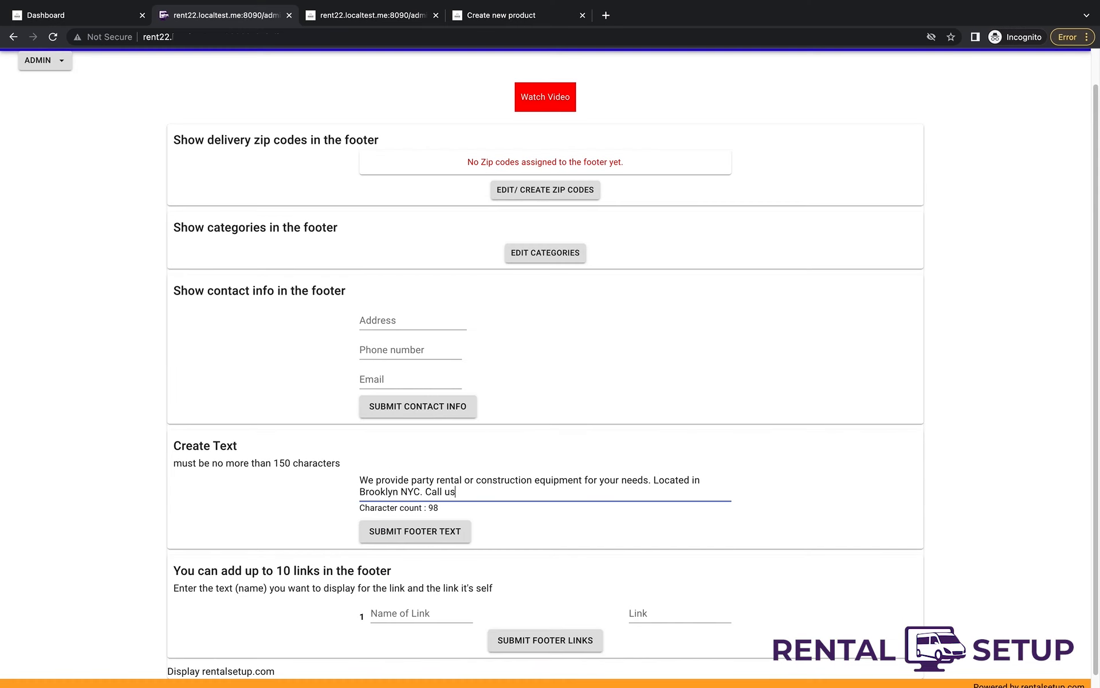
type(" at 800-555-2311")
- Save the footer text and bring up the zip code details
left_click(465, 528)
scroll(536, 477, "down", 1)
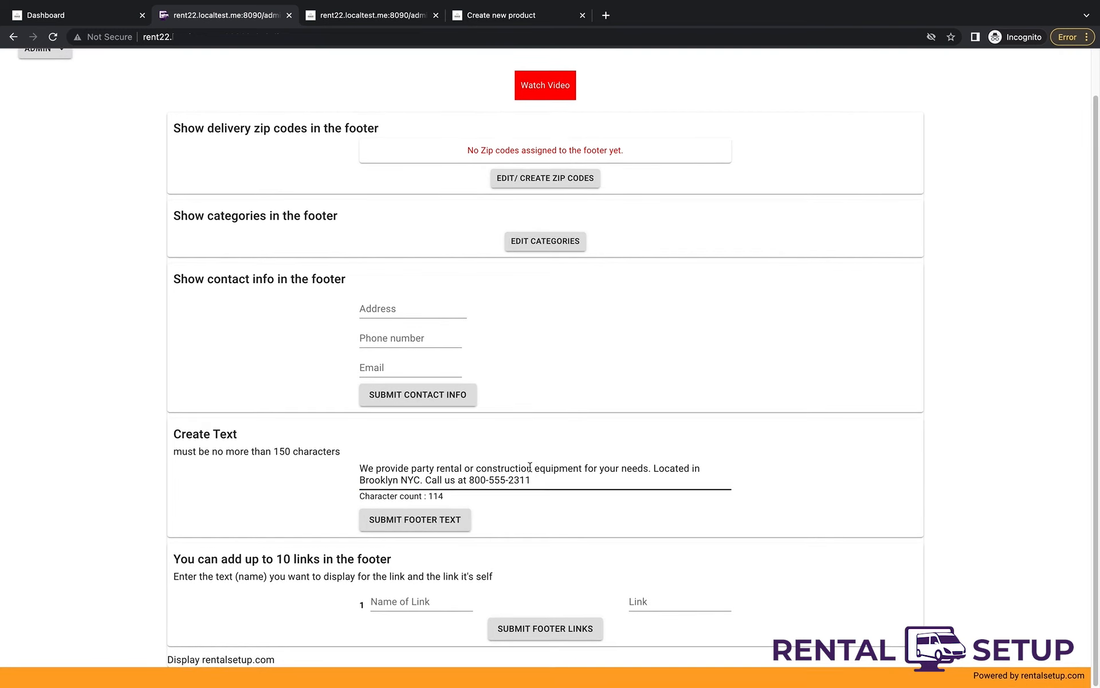
left_click(527, 183)
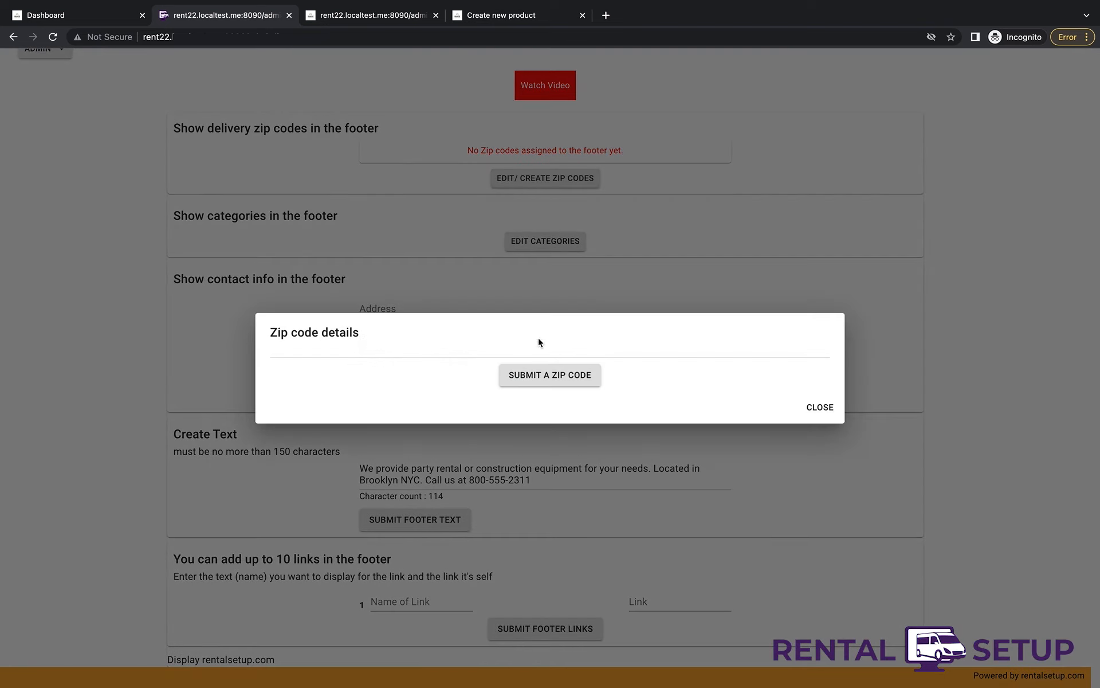
- Add delivery zip code 90210, mark it for the footer, and close the dialog
left_click(527, 376)
left_click(526, 379)
type("90210")
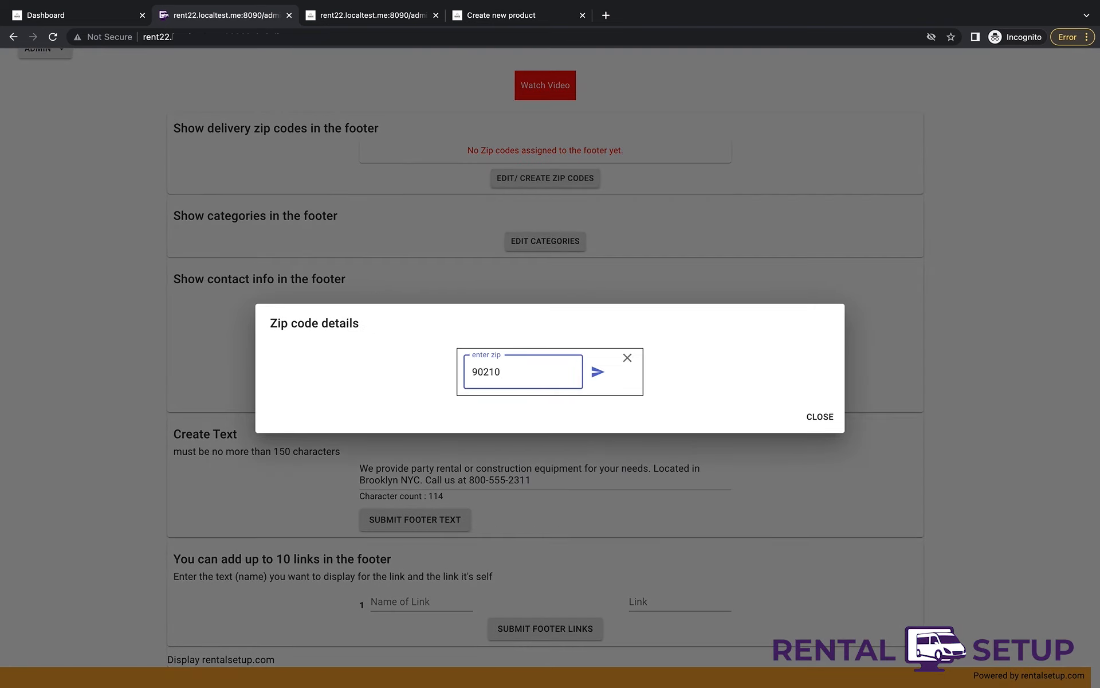
key("Return")
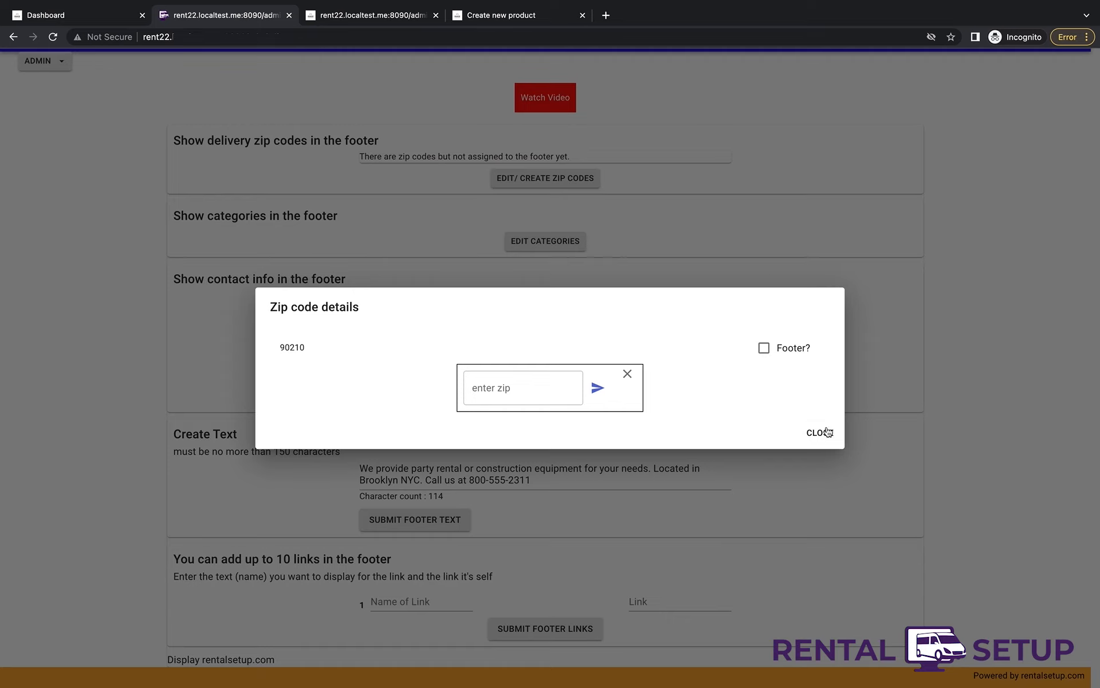
left_click(764, 348)
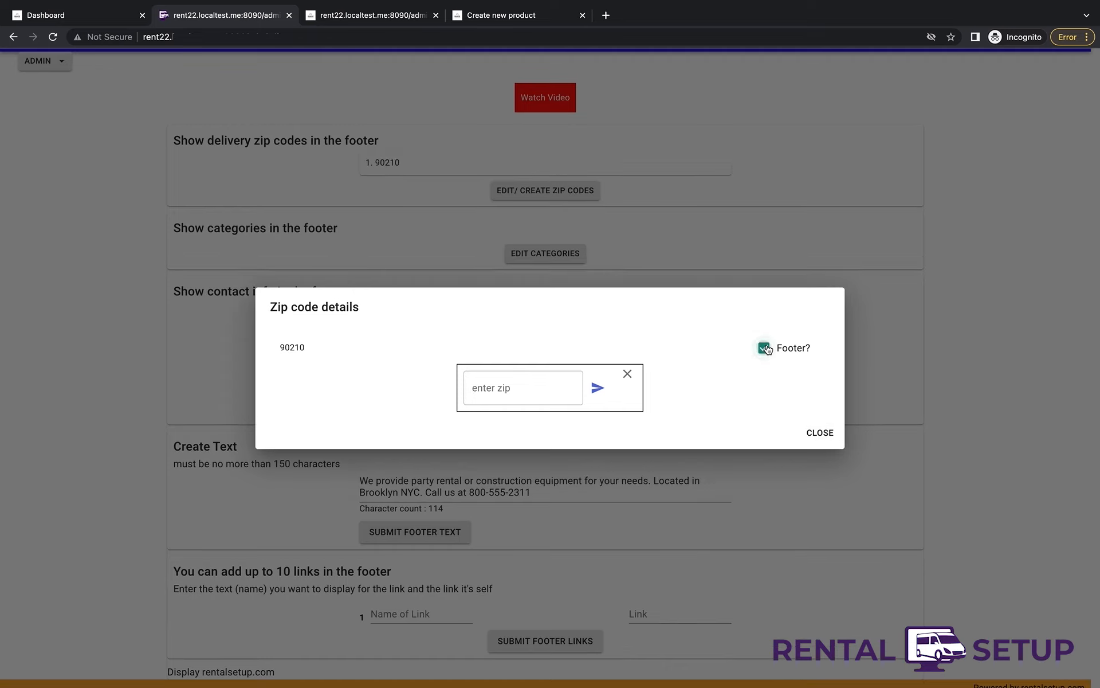
left_click(819, 433)
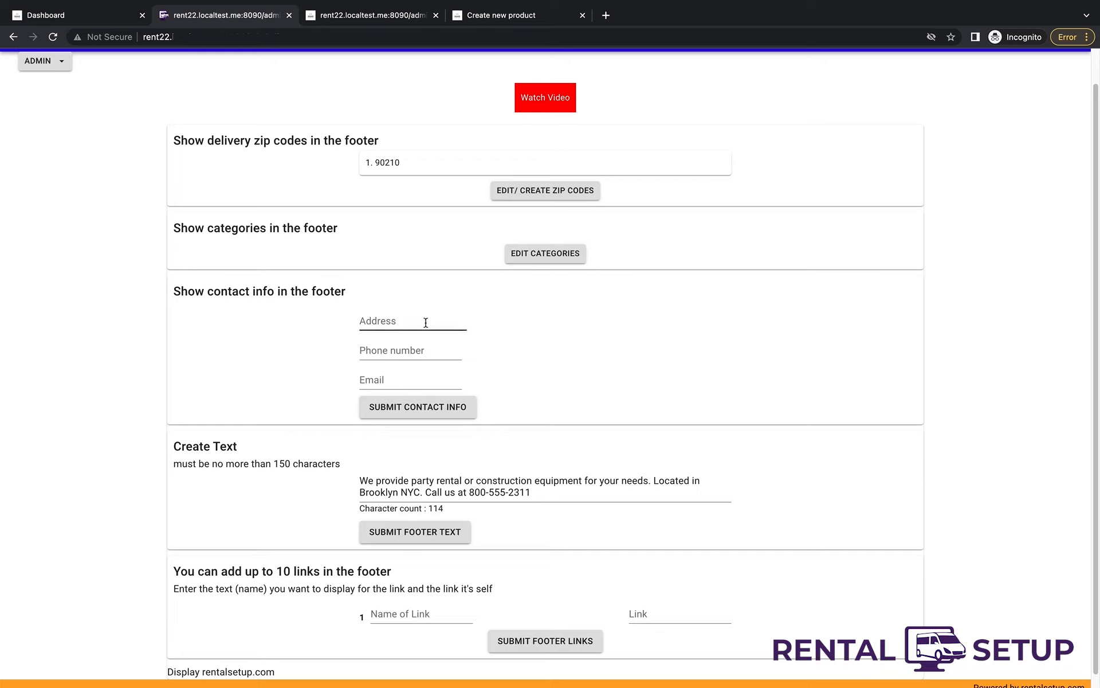
- Enter the contact e-mail address and submit the footer contact info
left_click(410, 377)
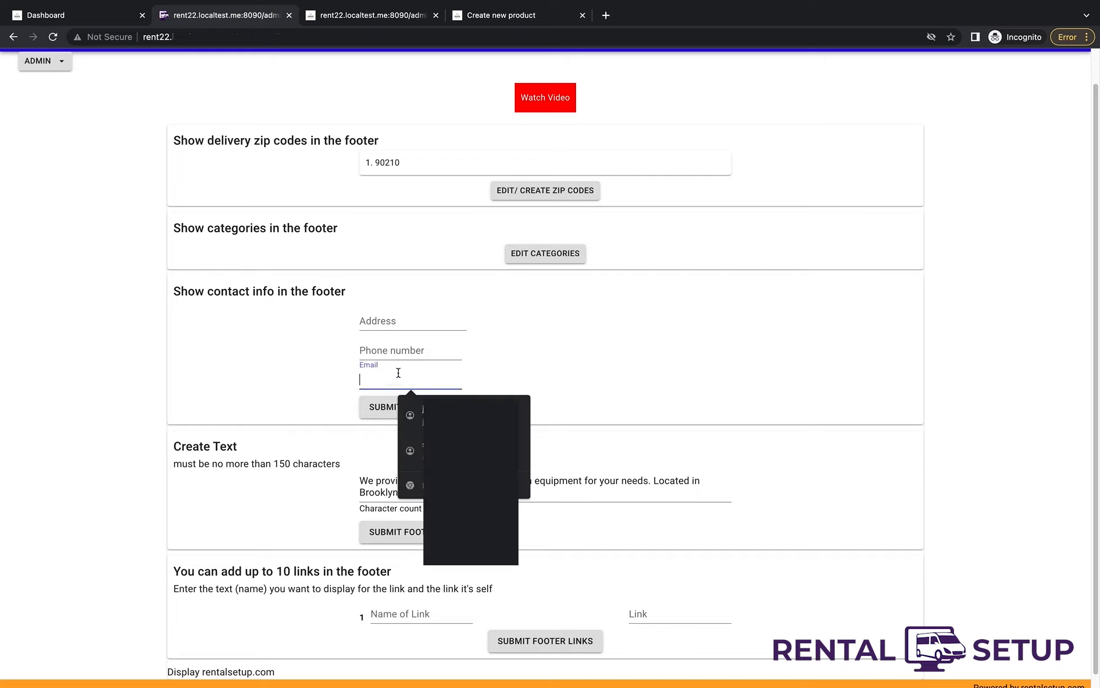
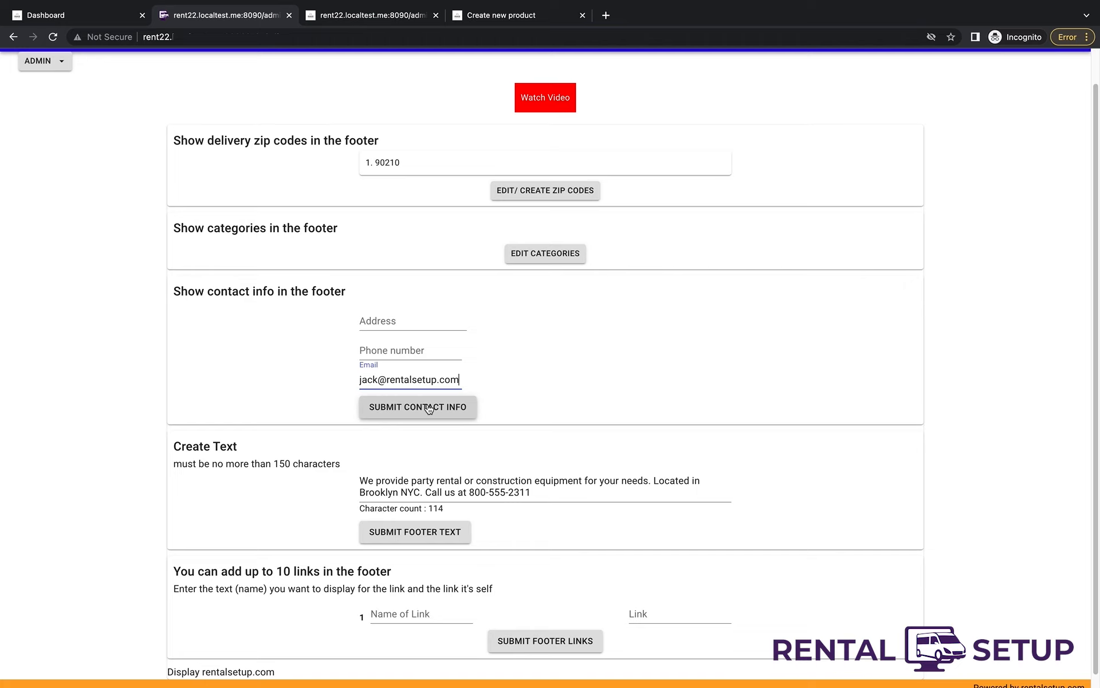
left_click(429, 407)
- Reload the page and scroll down to check the updated footer
scroll(556, 408, "down", 1)
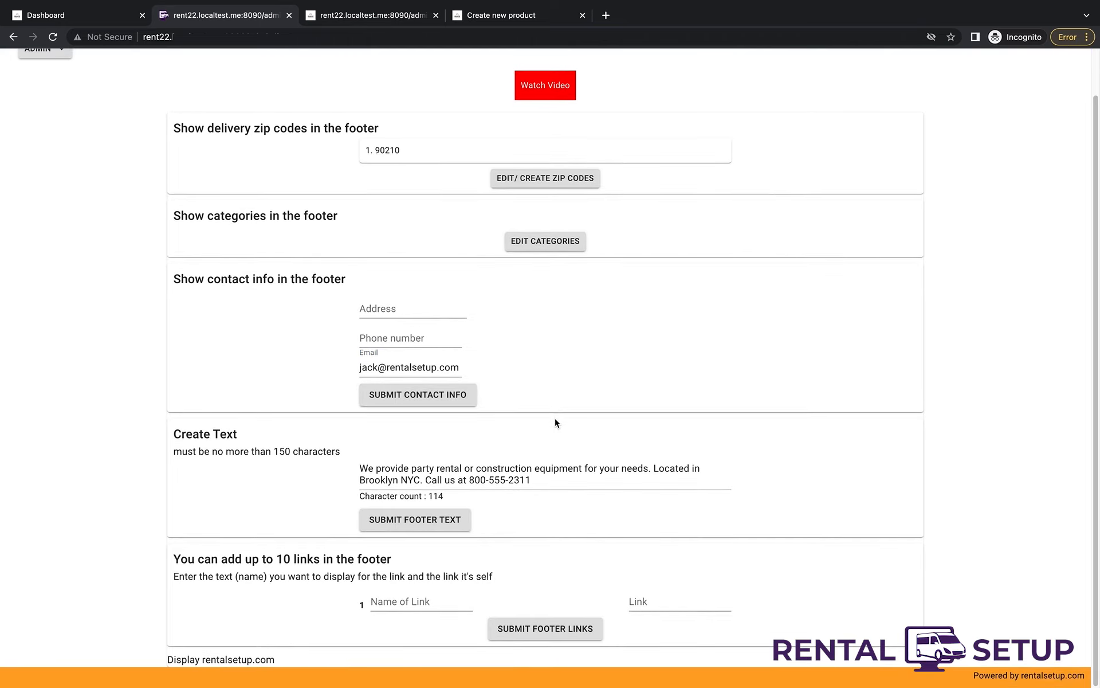
left_click(426, 602)
left_click(809, 476)
left_click(499, 36)
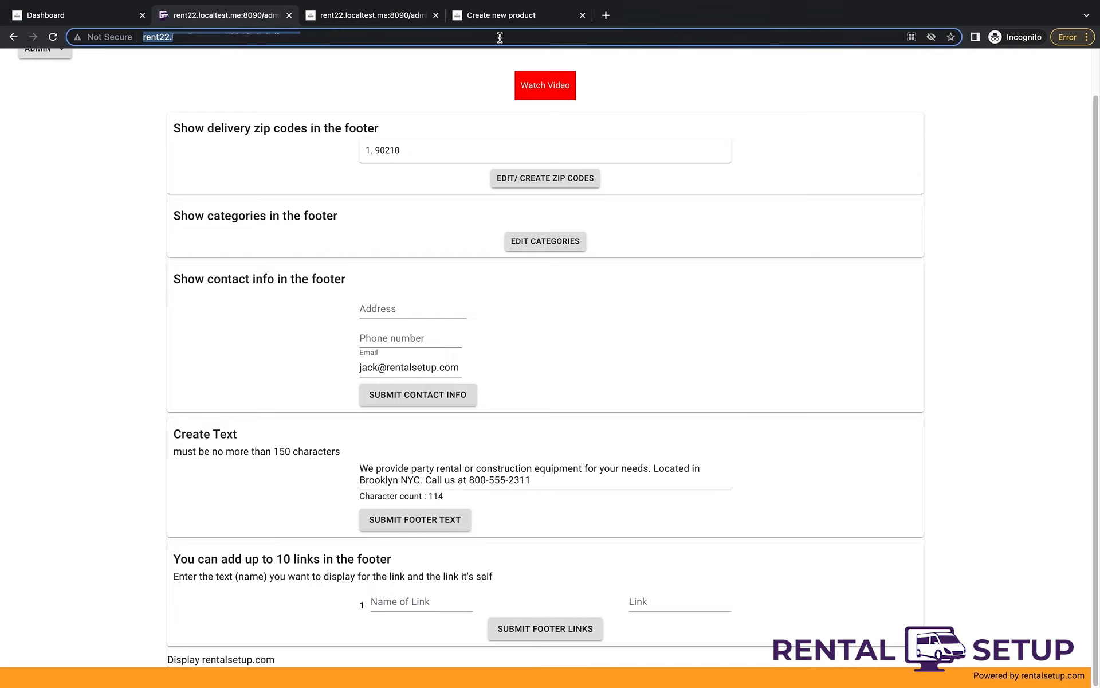
key("Return")
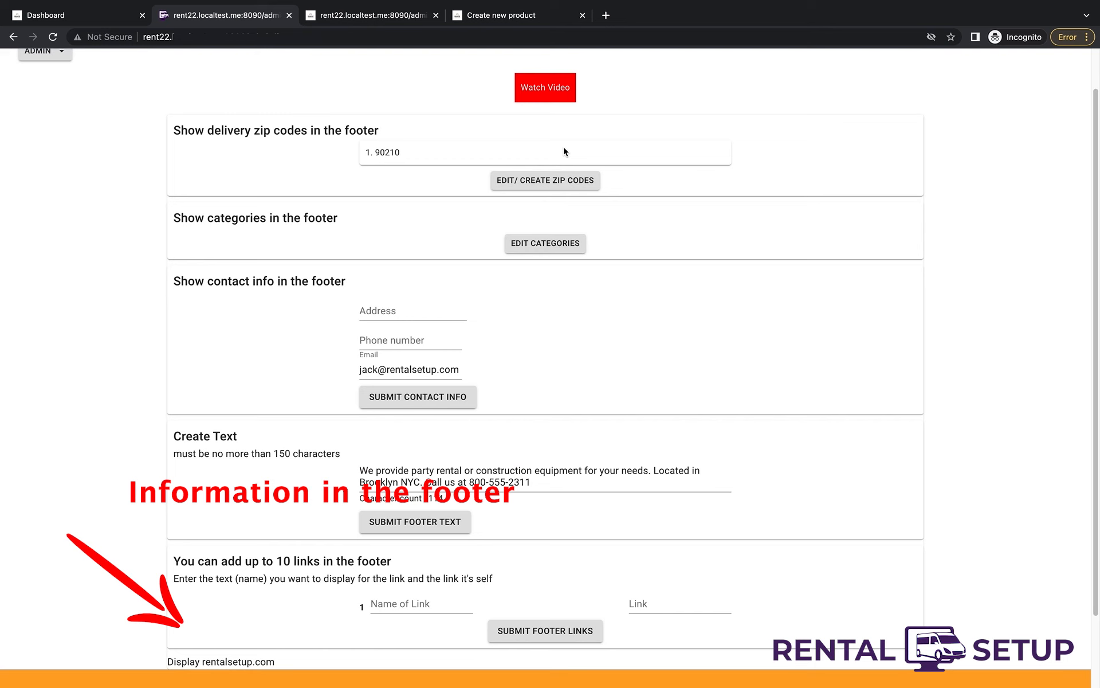
scroll(564, 151, "down", 3)
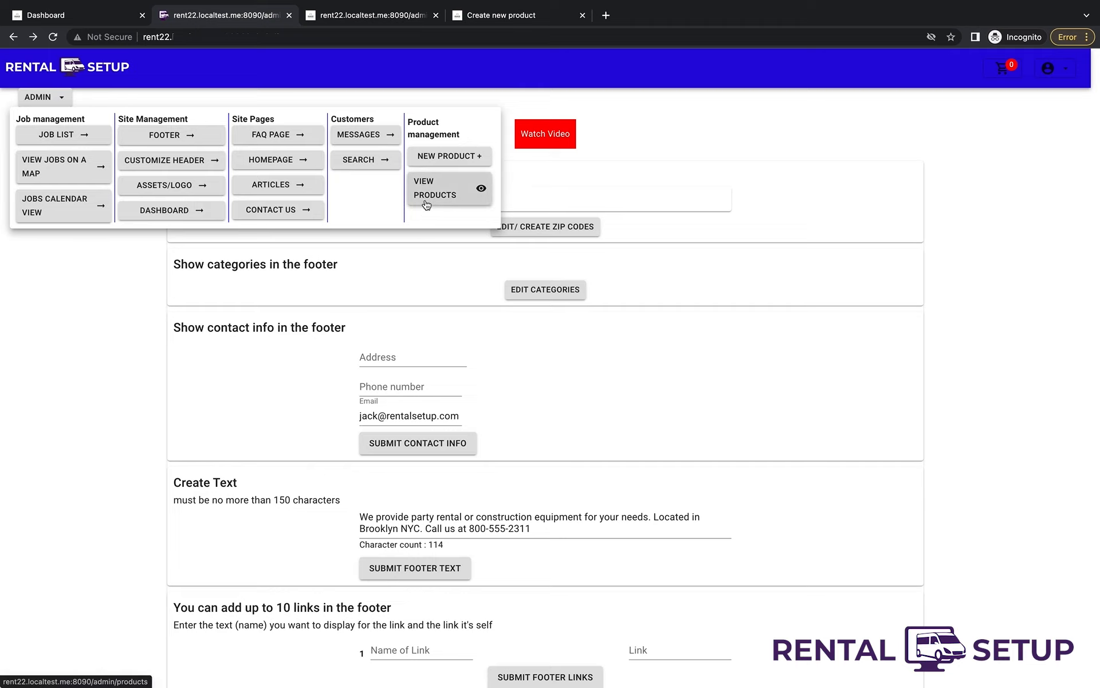
- Create a standard long-term rental product named 'My first product' with description 'The description'
left_click(431, 157)
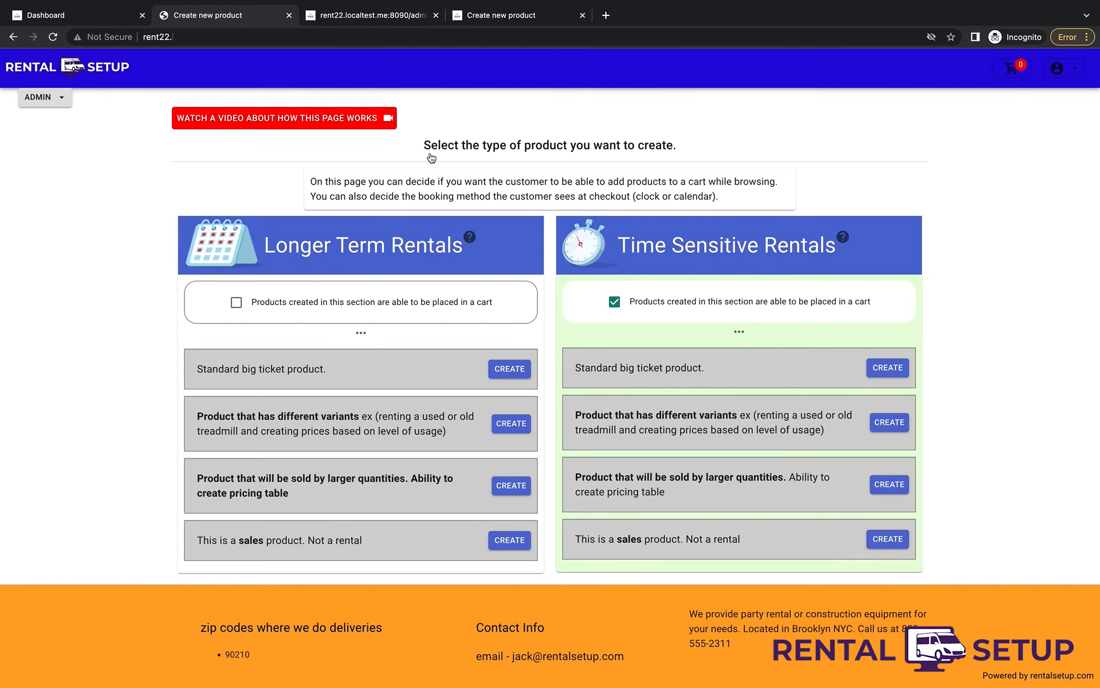
left_click(500, 372)
left_click(343, 156)
type("My first product")
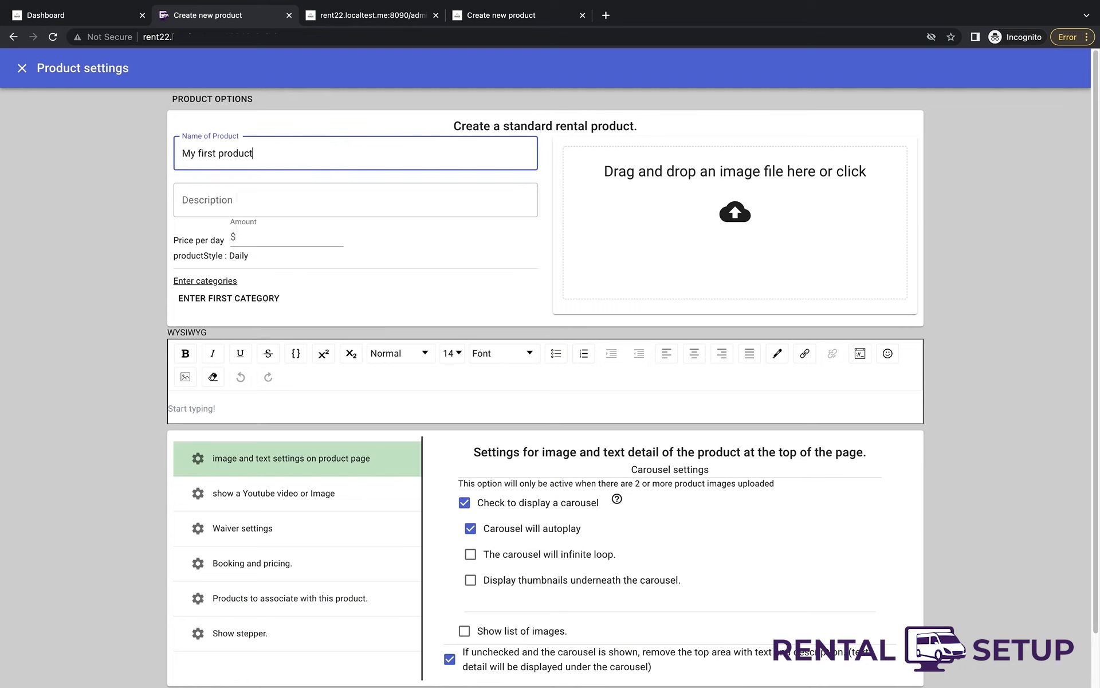
key("Tab")
type("The description")
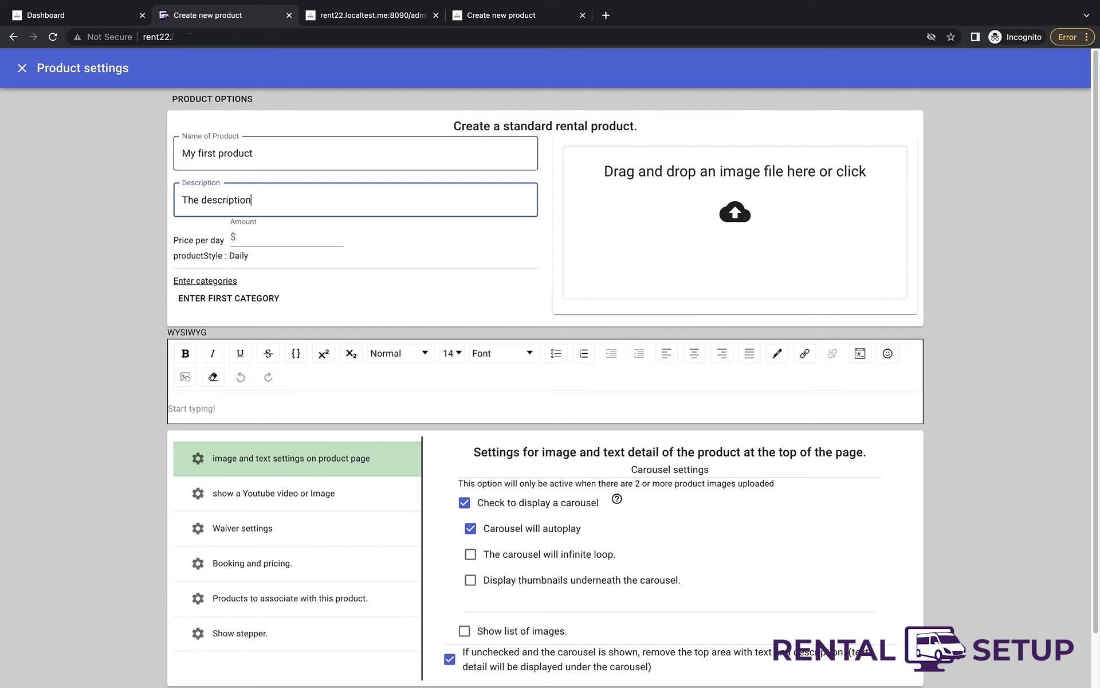
left_click(269, 303)
- Create category Dinnerware with subcategory Plate
left_click(464, 351)
type("Dinnerware")
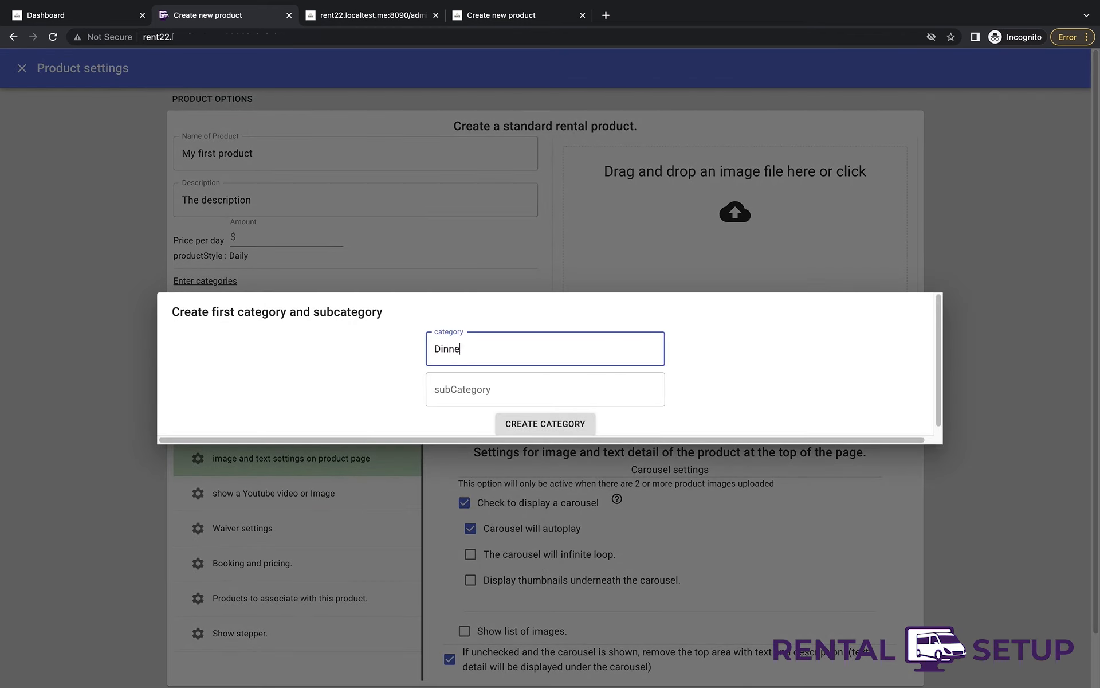
key("Tab")
key("Tab")
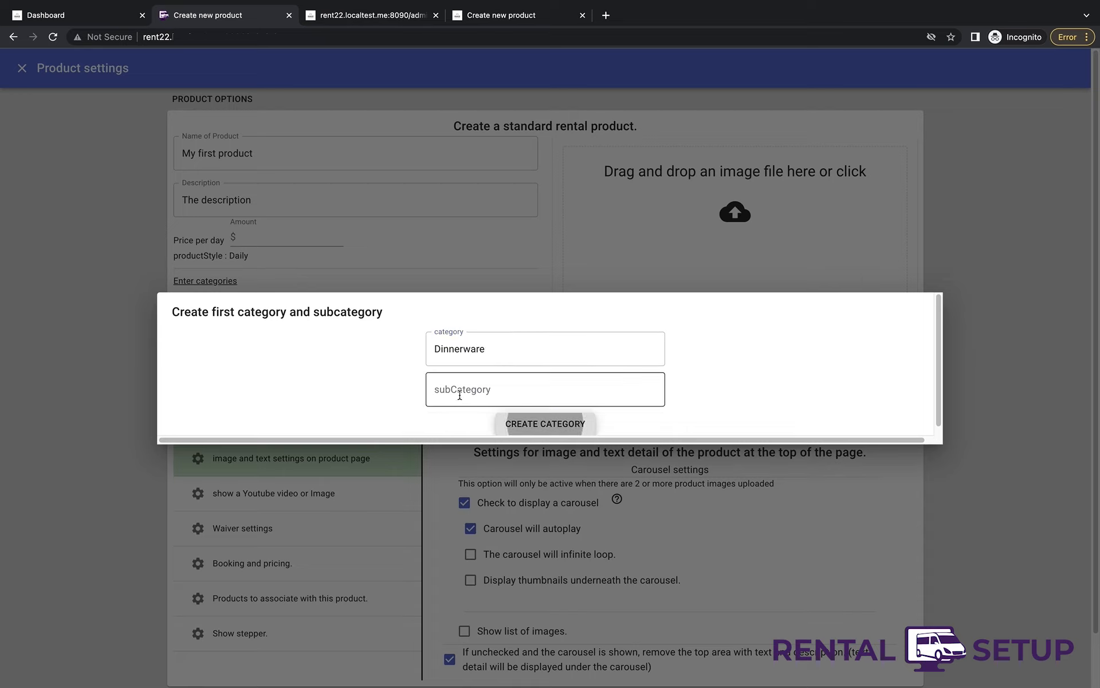
left_click(459, 395)
type("Plates")
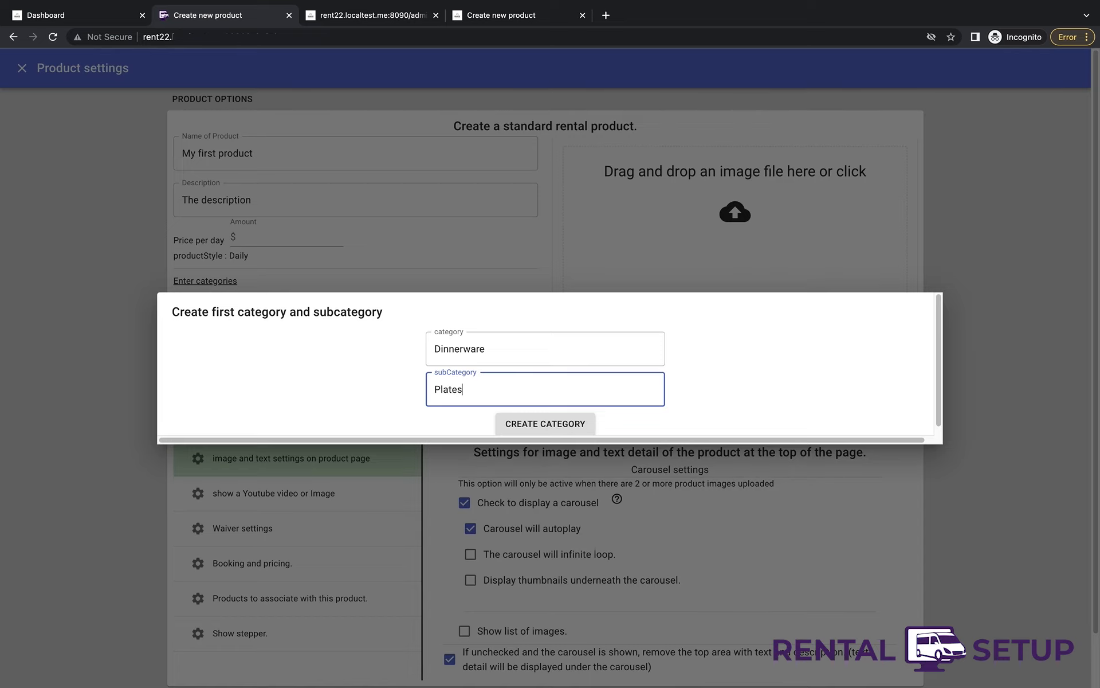
key("Tab")
key("Return")
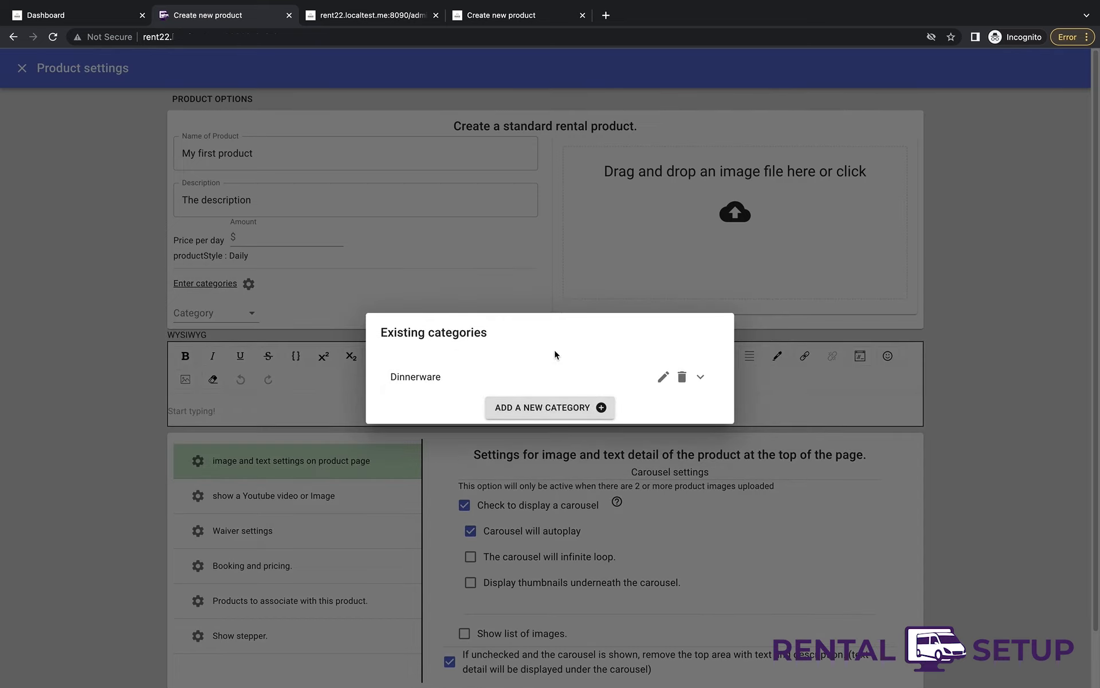
- Close the categories list and add plate.png as the product image
left_click(606, 262)
left_click(668, 230)
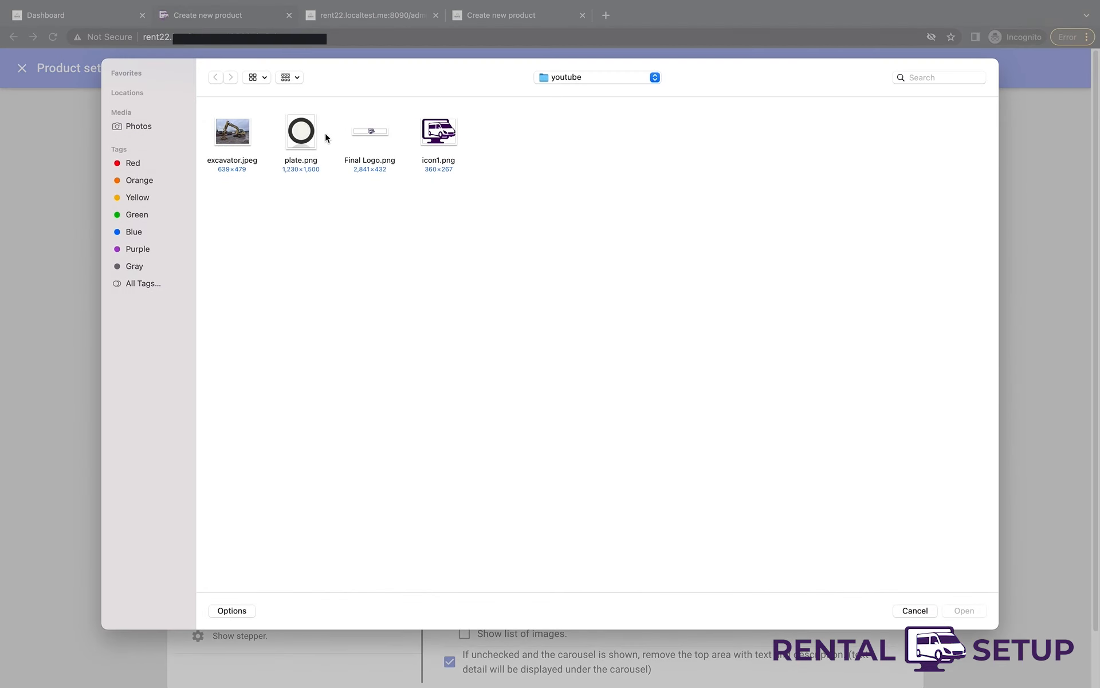
double_click(309, 135)
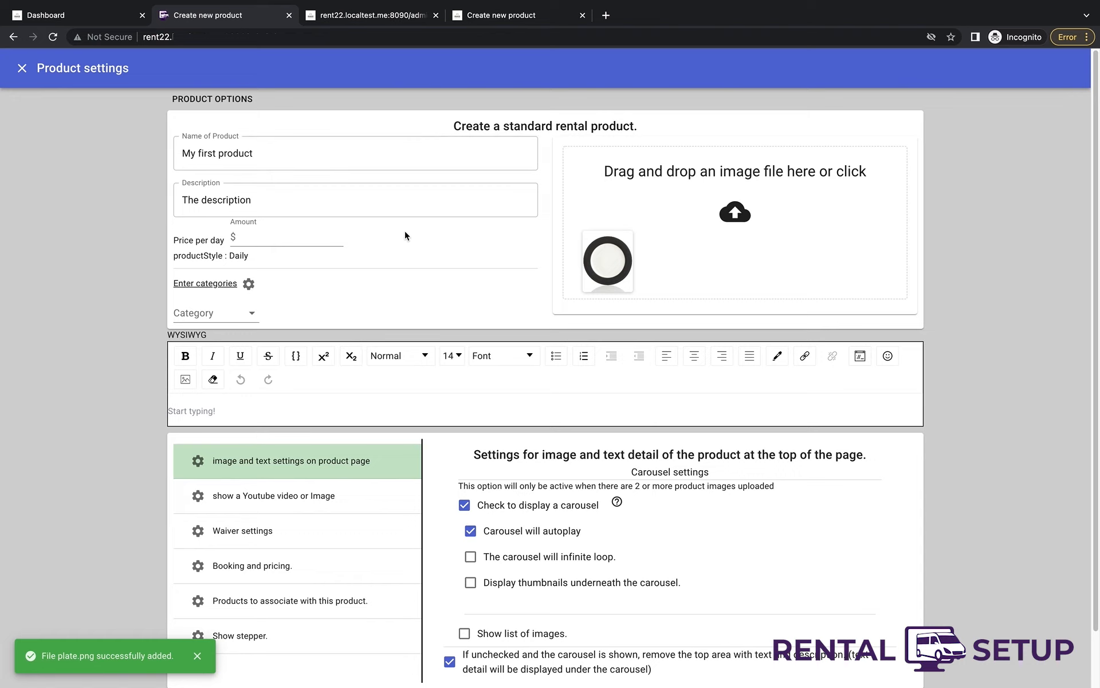
- Assign the product to category Dinnerware, subcategory Plates
left_click(250, 316)
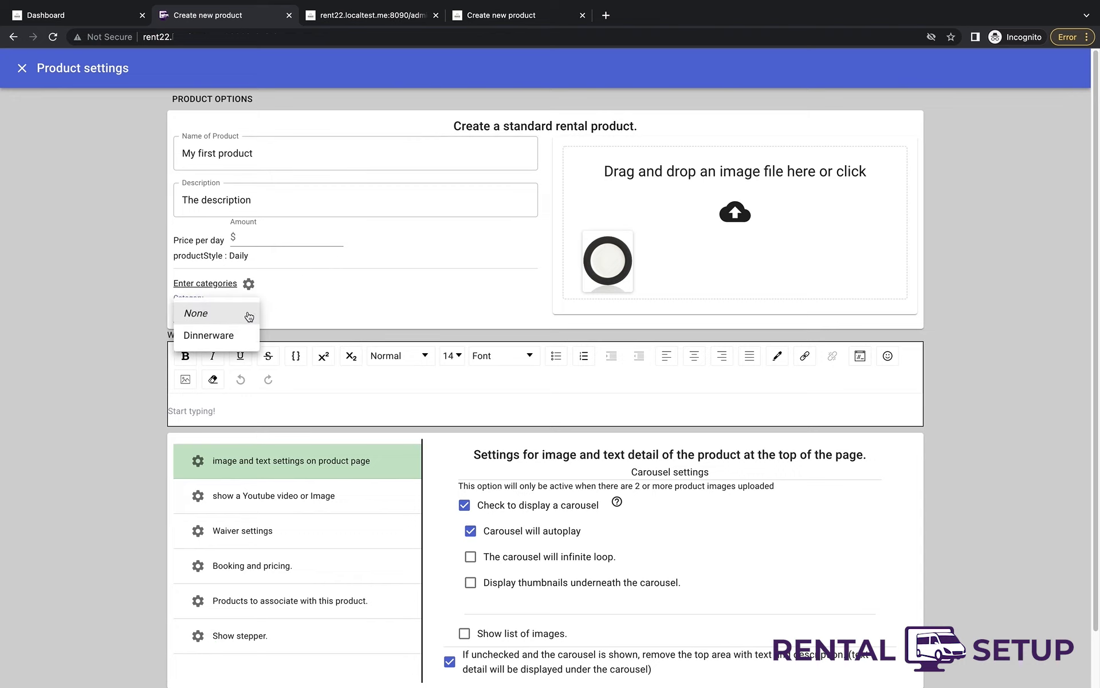
left_click(238, 334)
left_click(280, 317)
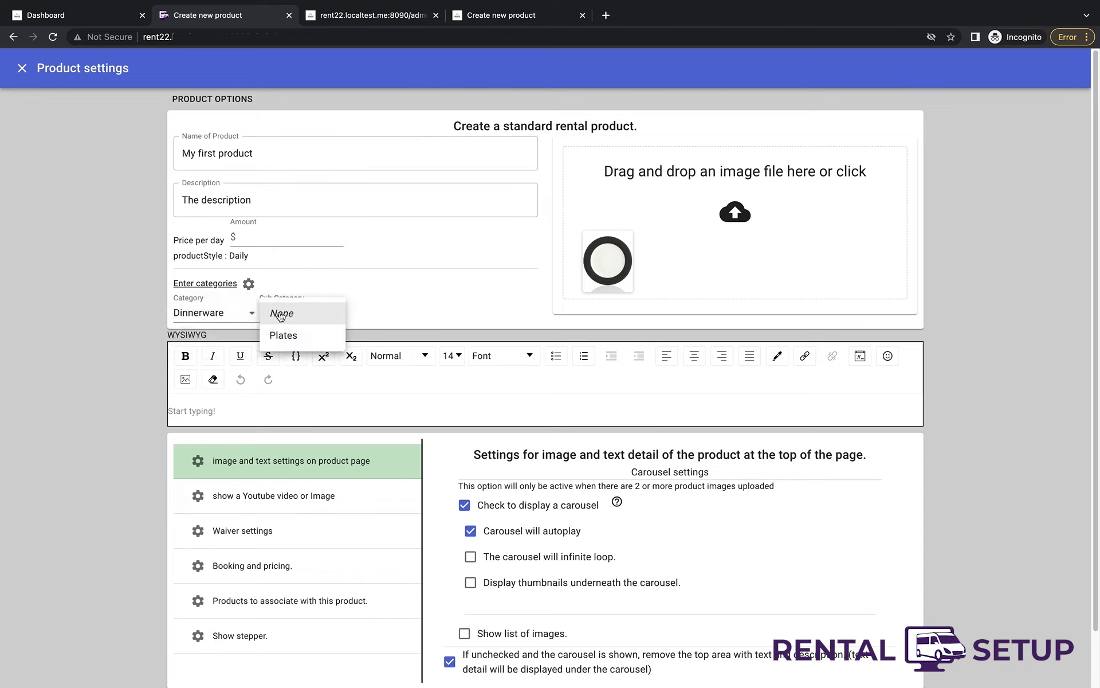
left_click(288, 333)
- Write 'I can write custom tex' in the product text, bold at size 36
left_click(341, 407)
type("I can write custom tex")
left_click_drag(276, 411, 169, 411)
left_click(185, 356)
left_click(452, 355)
left_click(449, 465)
left_click(453, 356)
scroll(450, 387, "down", 2)
left_click(450, 482)
- Add a line 'Call us for more information at' followed by the phone number in green
left_click(442, 427)
key("Return")
type("Call us for more")
key("BackSpace")
type("re information at")
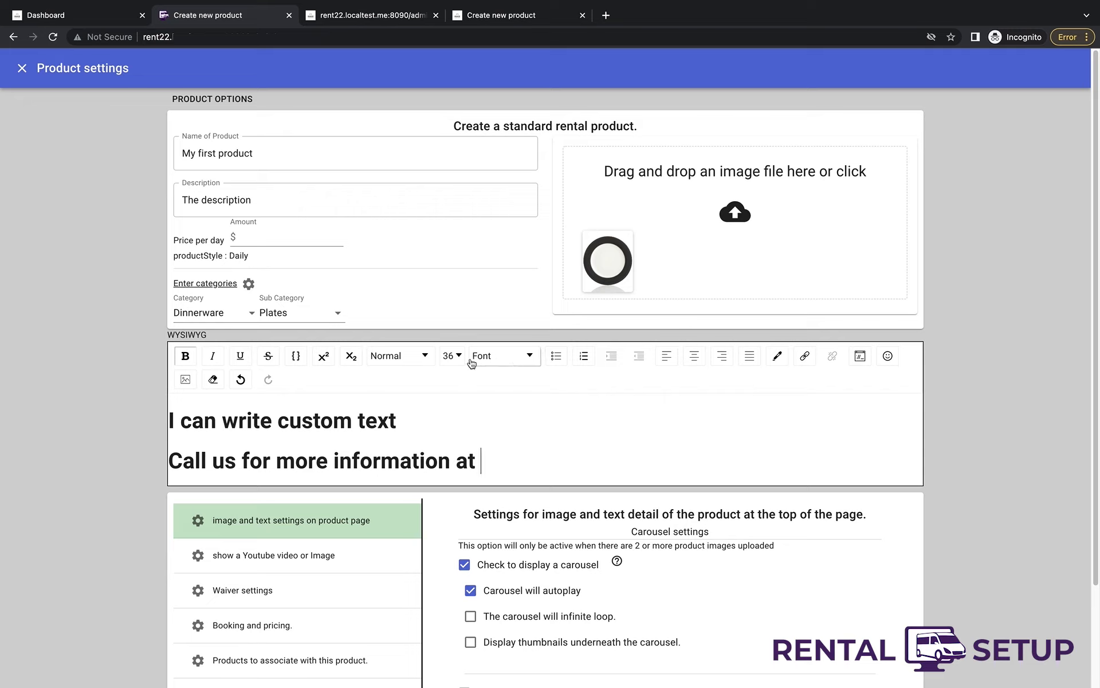
left_click(777, 356)
left_click(785, 409)
type("833 555 2190")
- Enlarge the phone number to size 48
left_click_drag(540, 464, 480, 464)
left_click(452, 356)
left_click(450, 474)
left_click(452, 356)
left_click(451, 494)
- Add lines '10 people' and 'fun for everyone' under the phone-number line
left_click(489, 431)
scroll(490, 434, "down", 1)
left_click(705, 406)
key("Return")
key("Return")
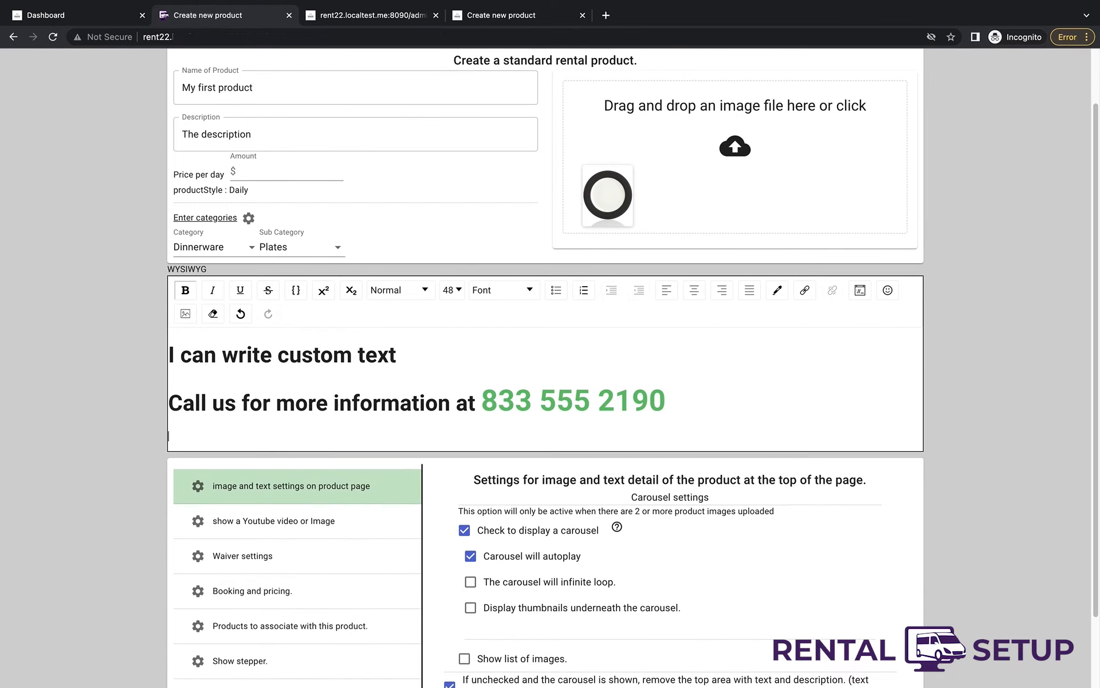
type("10 people")
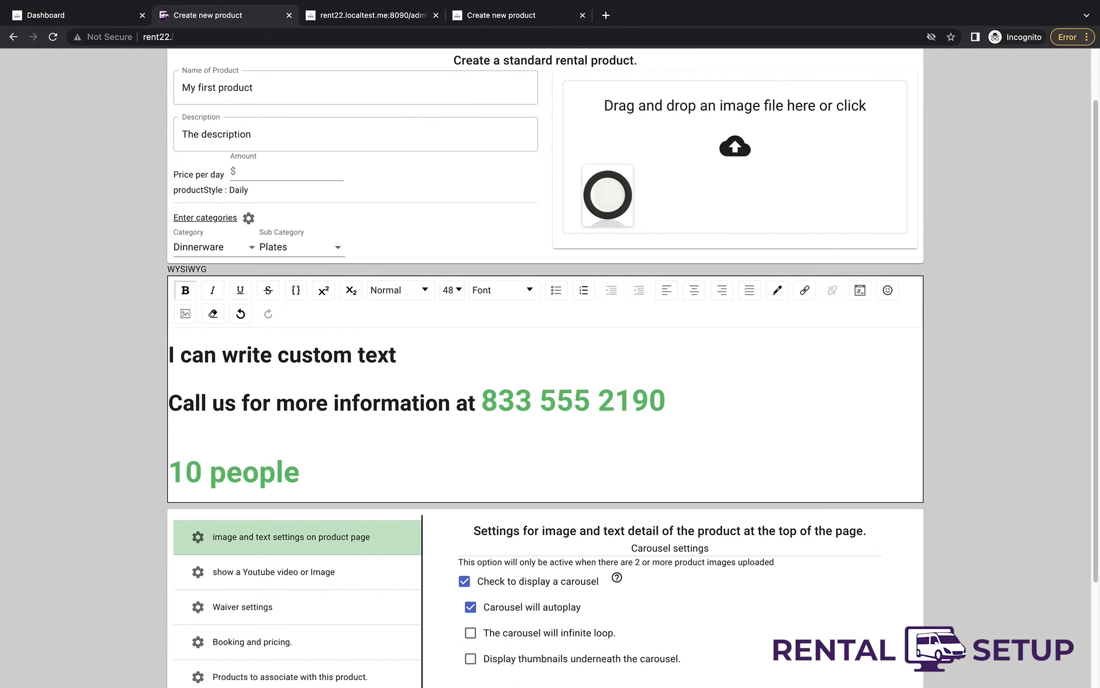
key("Return")
type("fun for ever")
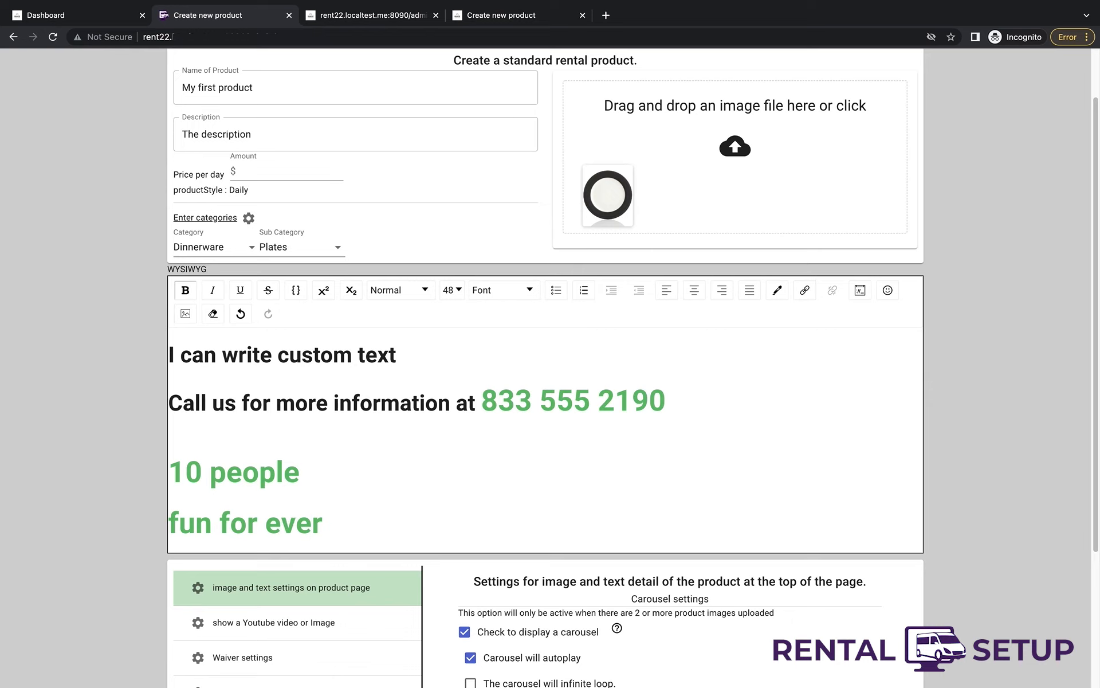
type("yone")
- Format the two new lines as a numbered list at size 14
left_click_drag(393, 524, 170, 468)
left_click(583, 290)
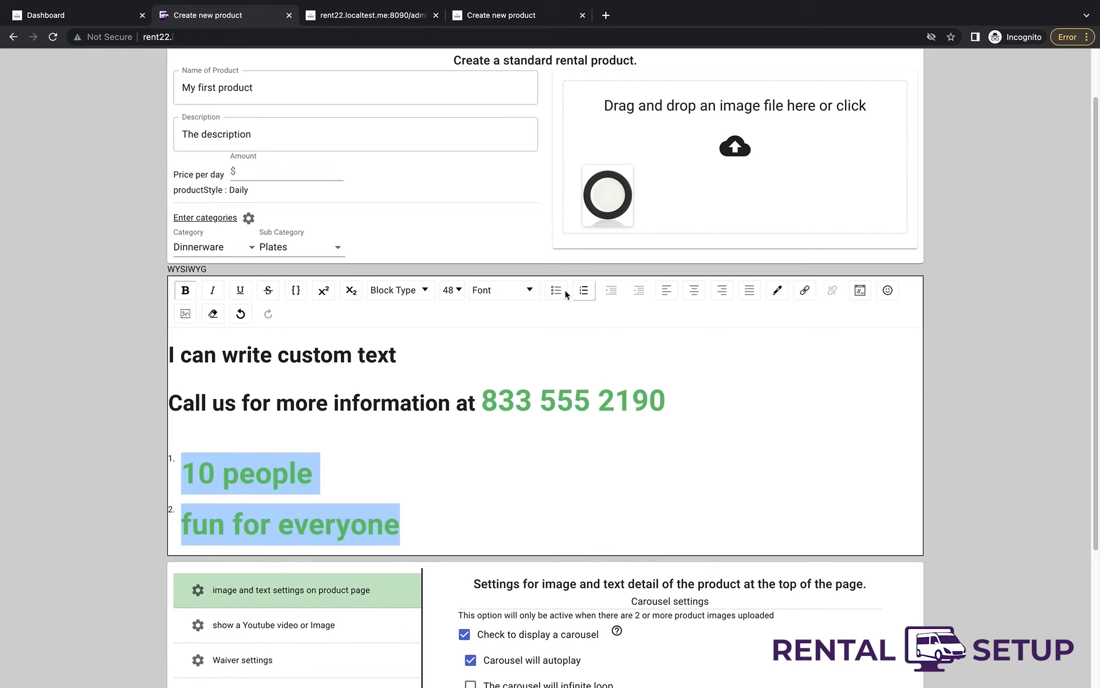
left_click(460, 298)
left_click(452, 390)
left_click(452, 444)
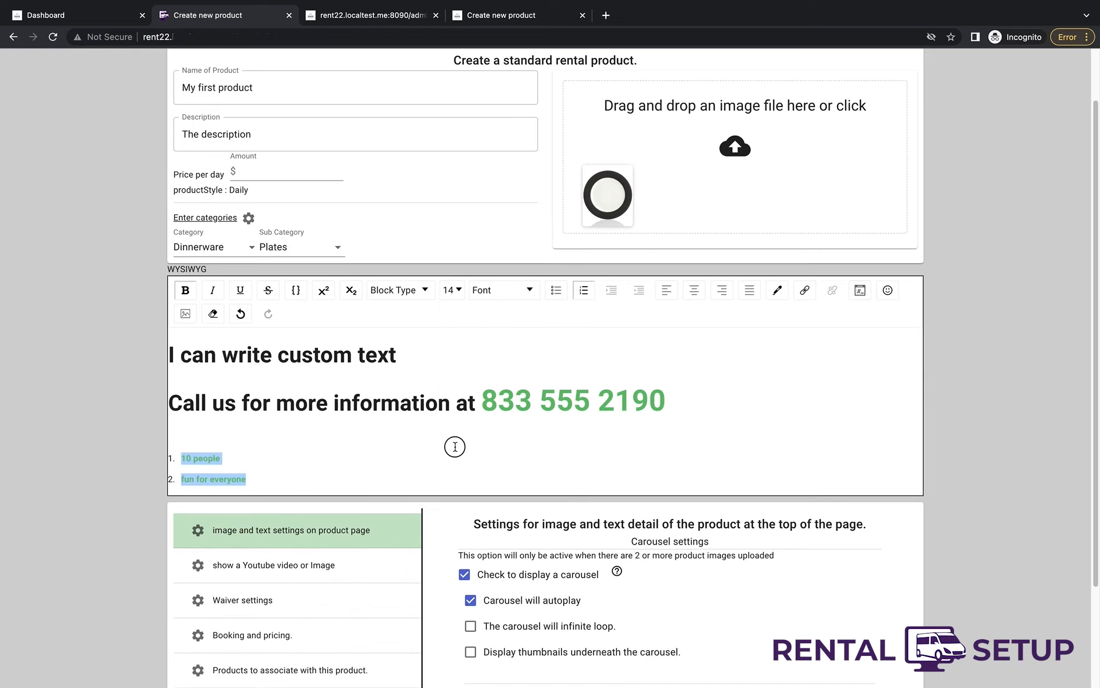
scroll(455, 447, "down", 2)
scroll(455, 446, "down", 1)
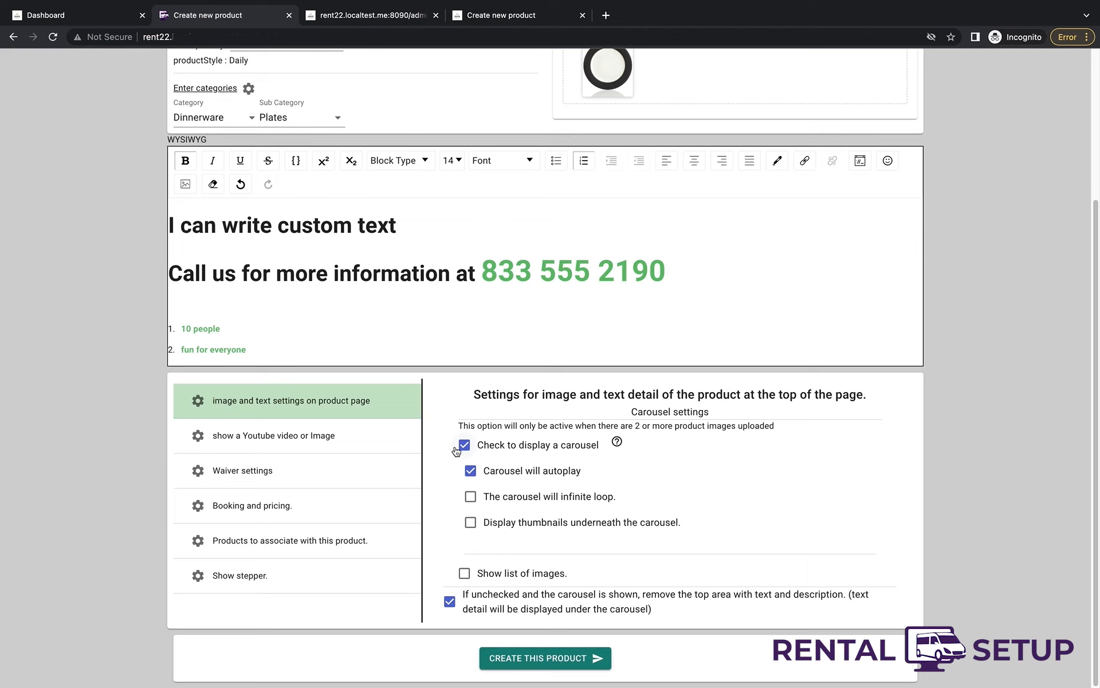
- Set the daily price Amount to 20 and create the product
left_click(553, 660)
left_click(647, 116)
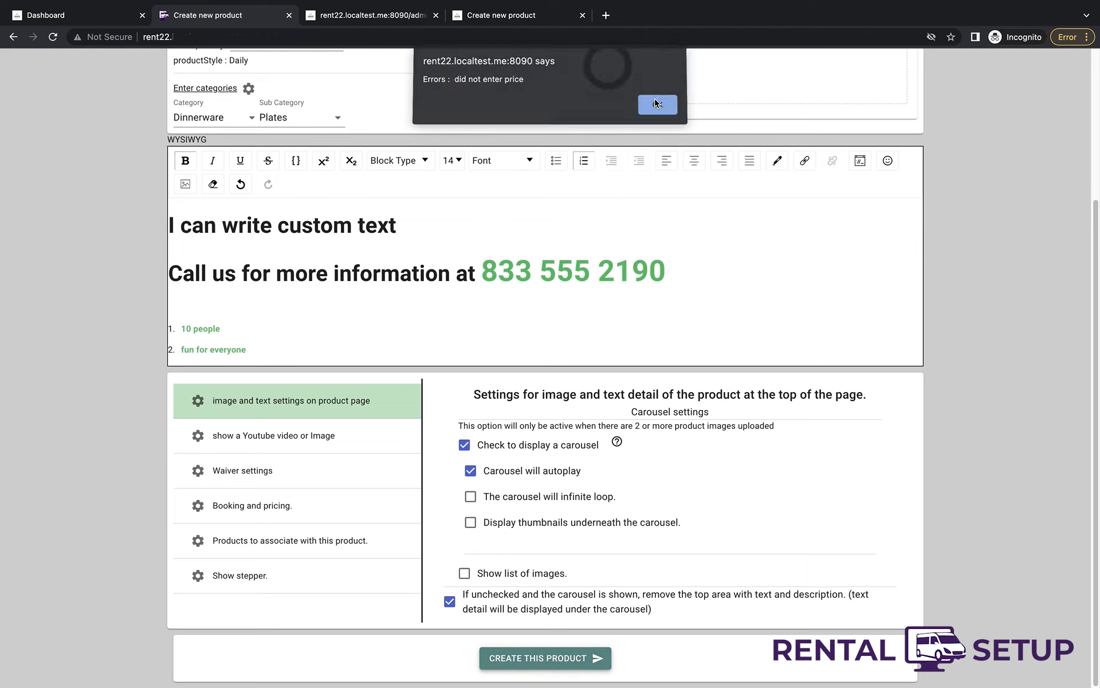
scroll(552, 116, "up", 2)
left_click(285, 149)
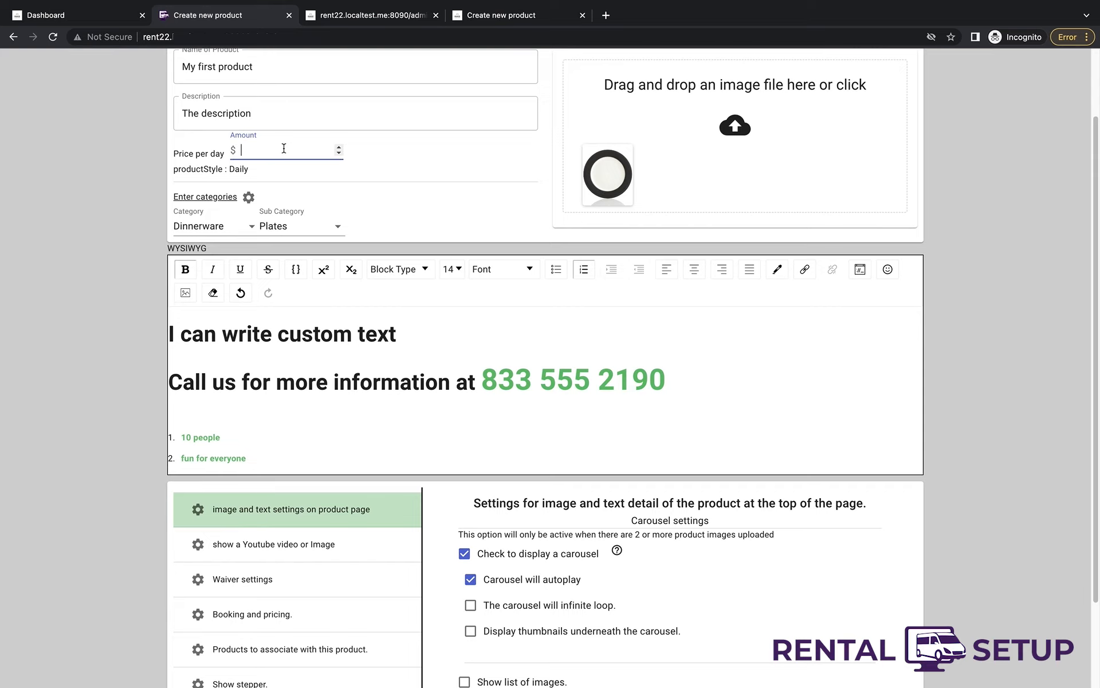
type("20")
scroll(550, 401, "down", 2)
left_click(545, 660)
- Open the product page in a new tab and switch to it
right_click(323, 382)
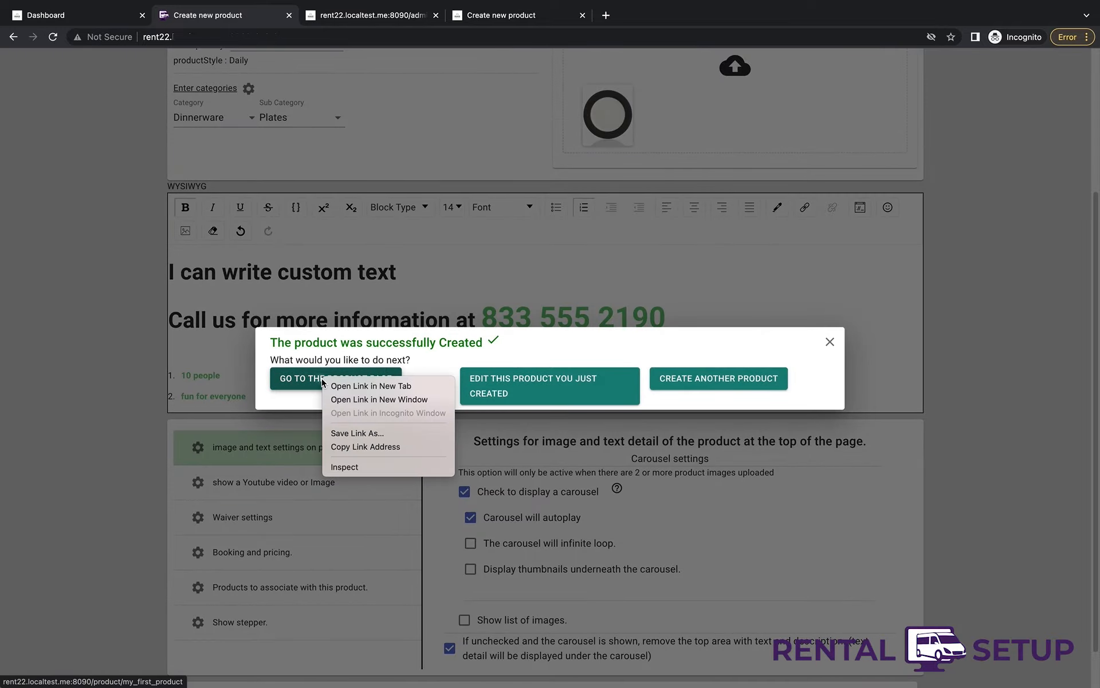
left_click(371, 385)
key("ctrl+Tab")
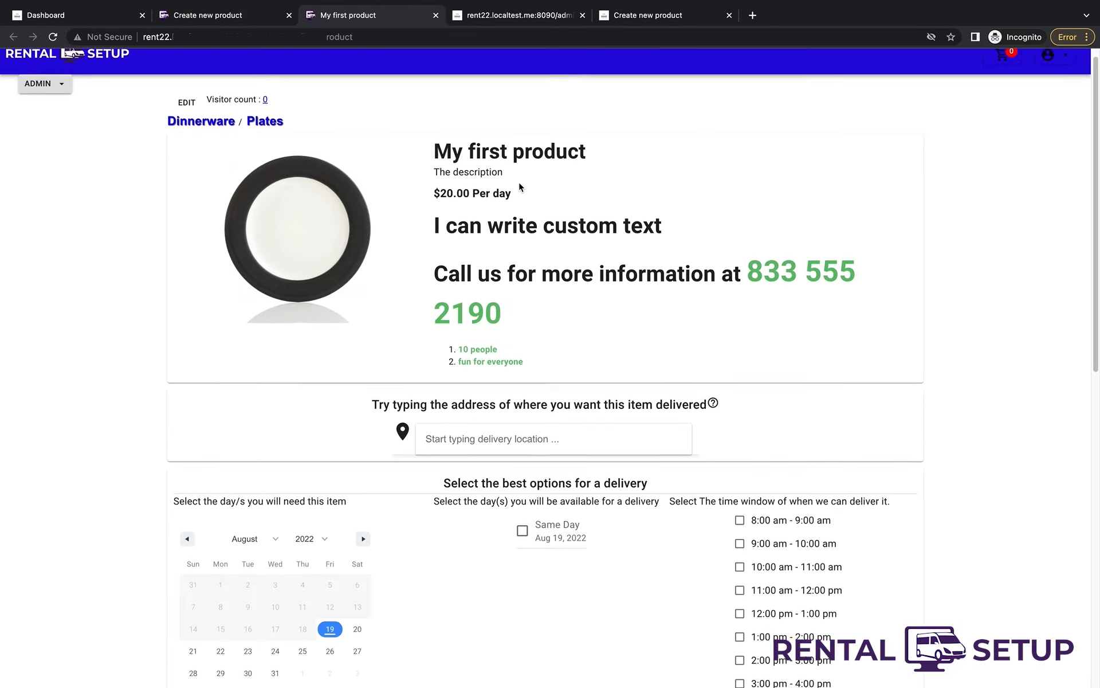
- Enter the delivery address and pick Aug 22 as the rental day
scroll(521, 186, "down", 2)
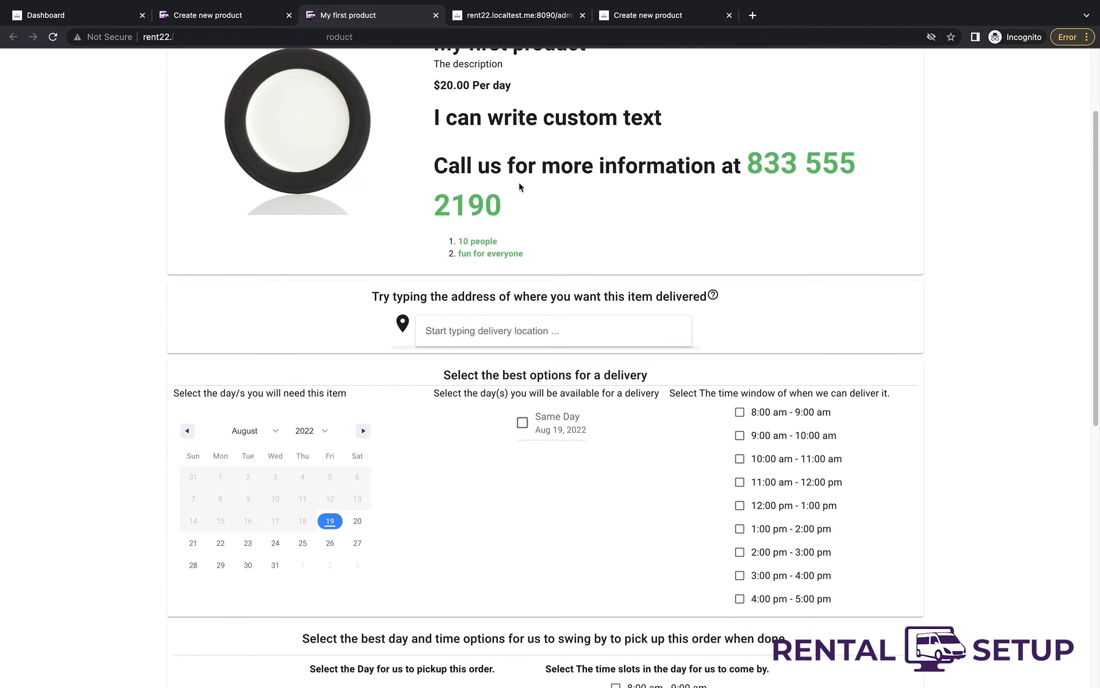
scroll(521, 186, "down", 5)
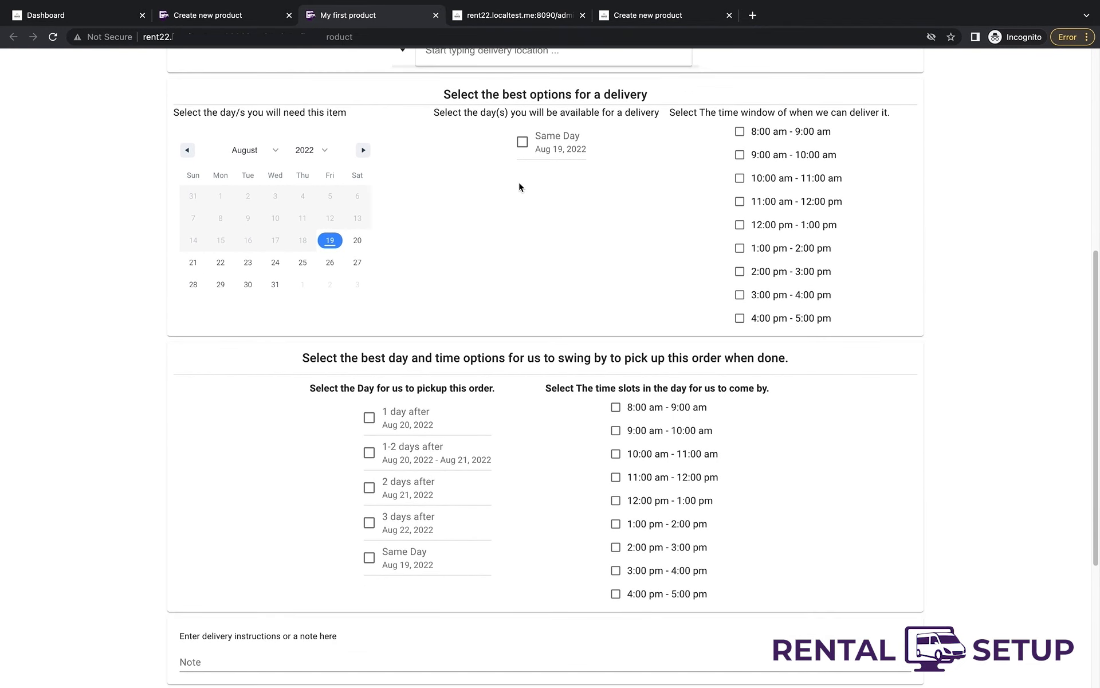
scroll(520, 186, "down", 4)
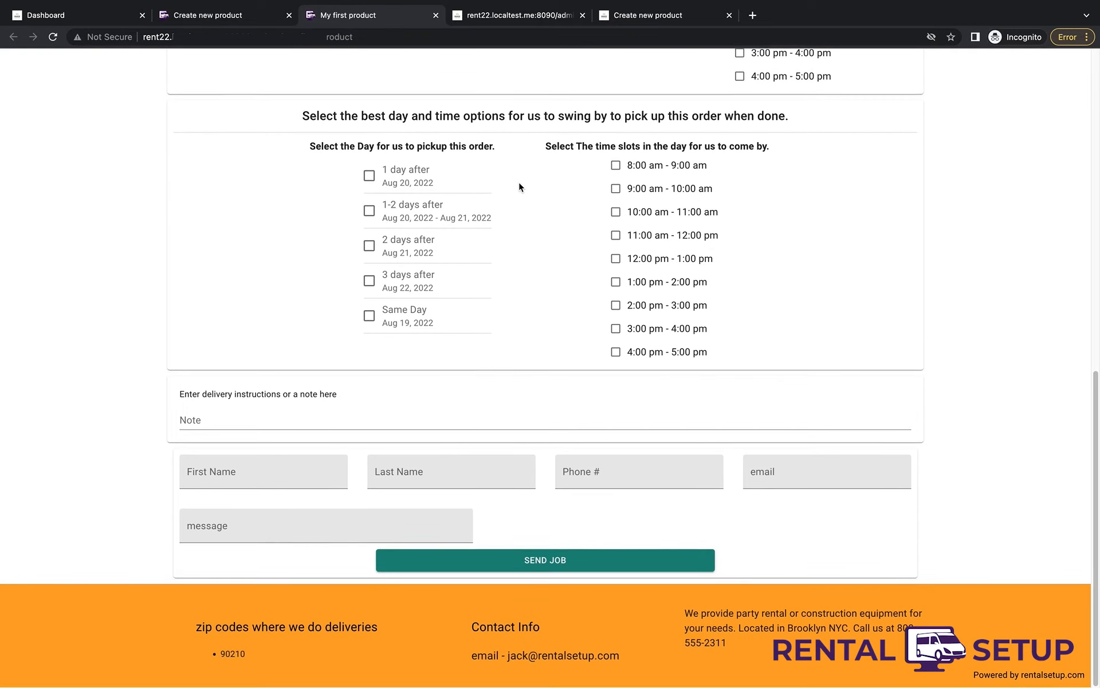
scroll(519, 183, "up", 7)
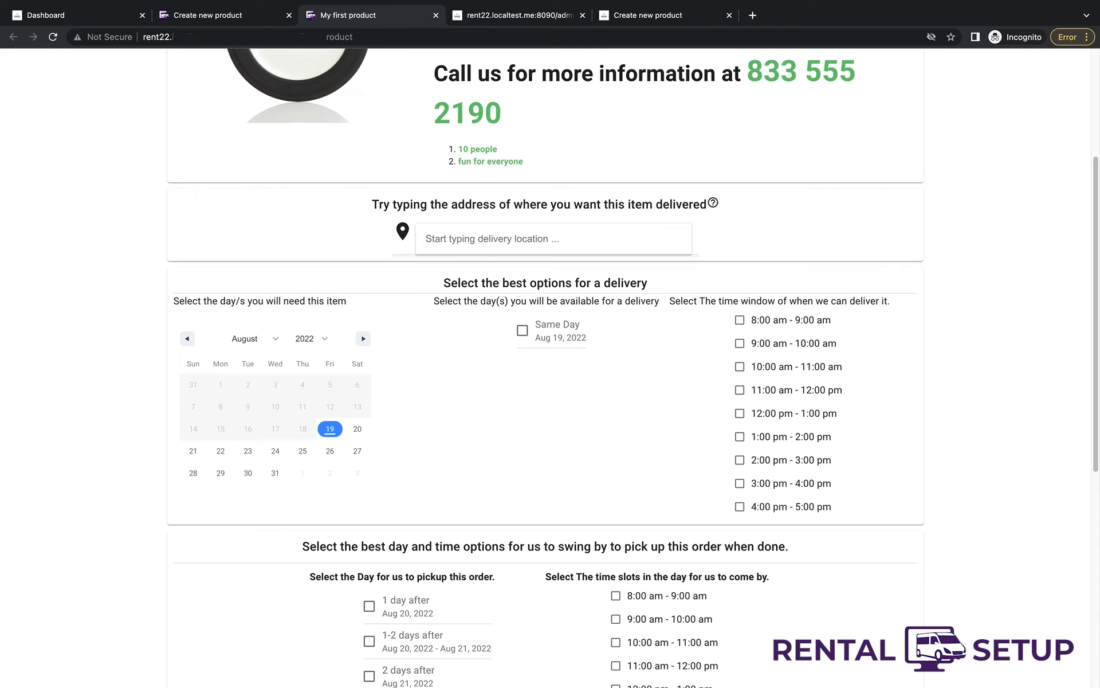
left_click(484, 245)
type("81")
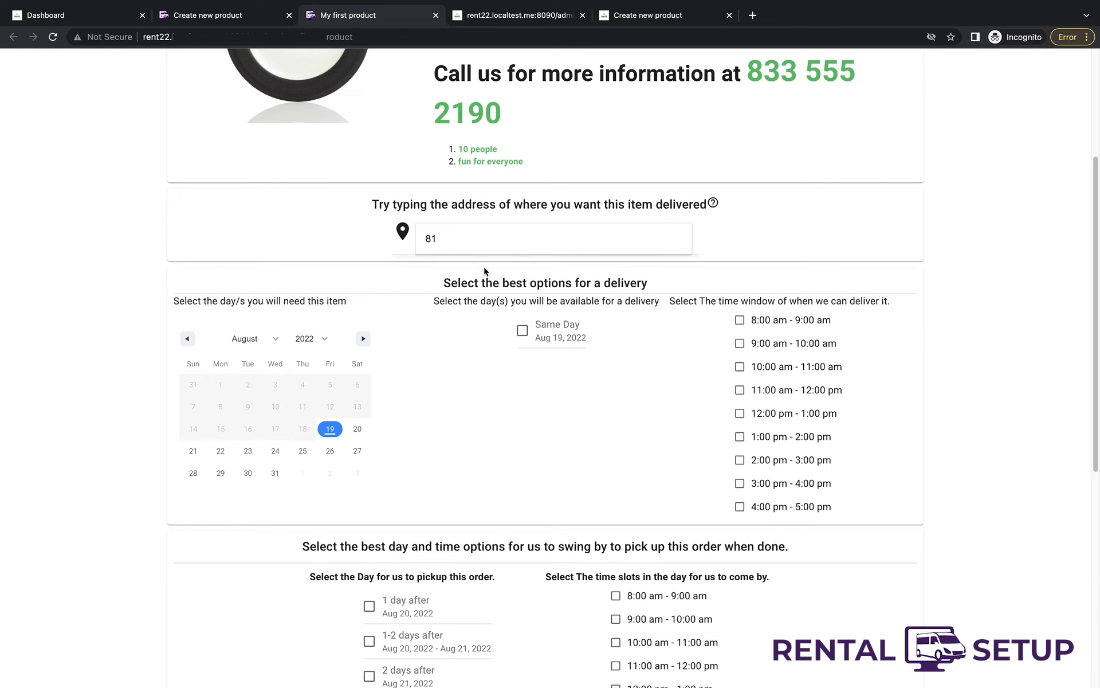
left_click(220, 451)
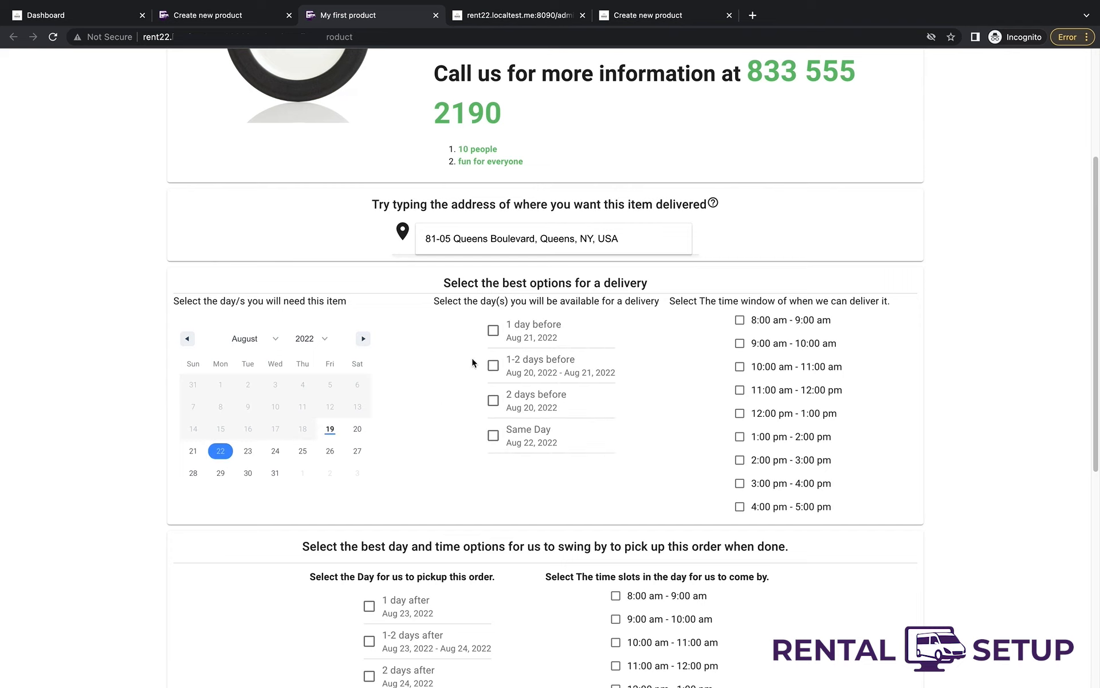
- Choose same-day delivery at 10–11 am and same-day pickup at 1–2 pm
left_click(493, 435)
left_click(740, 366)
scroll(737, 367, "down", 5)
left_click(369, 422)
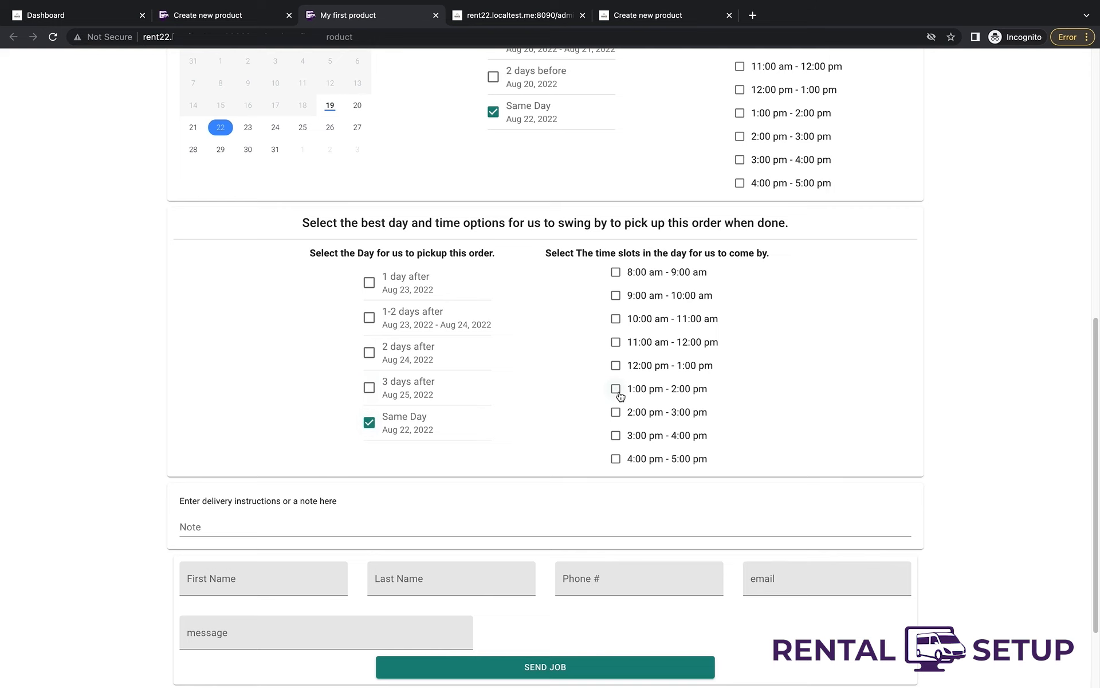
left_click(616, 389)
scroll(573, 401, "down", 2)
- Add the note 'Note to business owner', fill in the first name, and send the order
left_click(456, 424)
type("Note to business owner")
key("Tab")
type("Brian")
key("Tab")
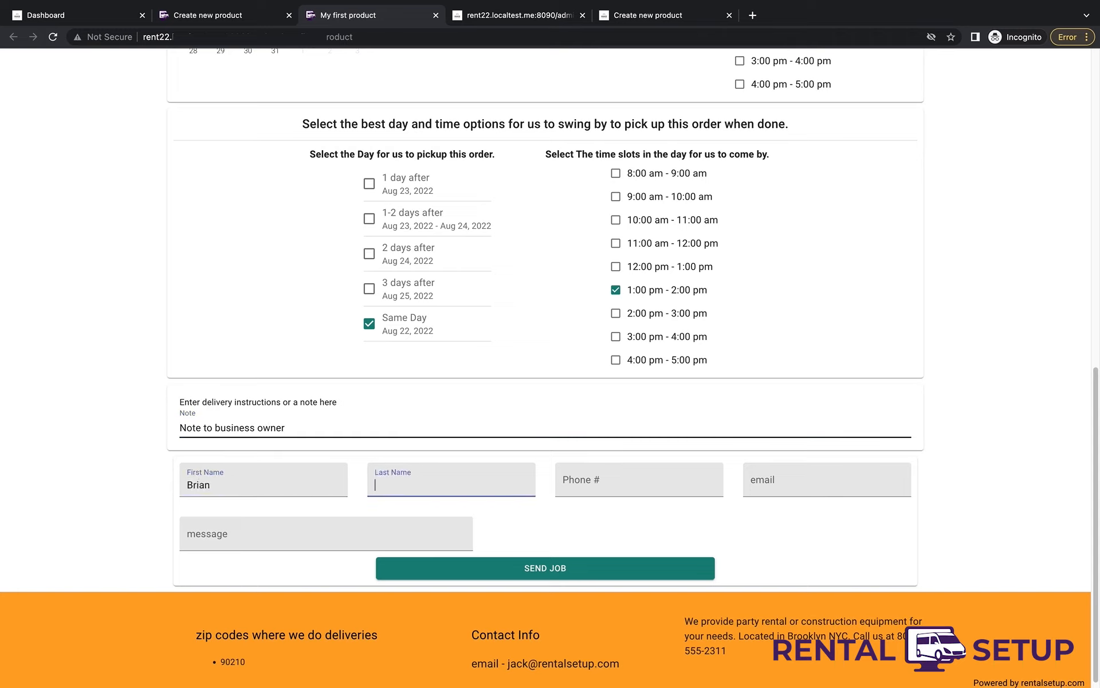
type("S")
key("BackSpace")
left_click(526, 566)
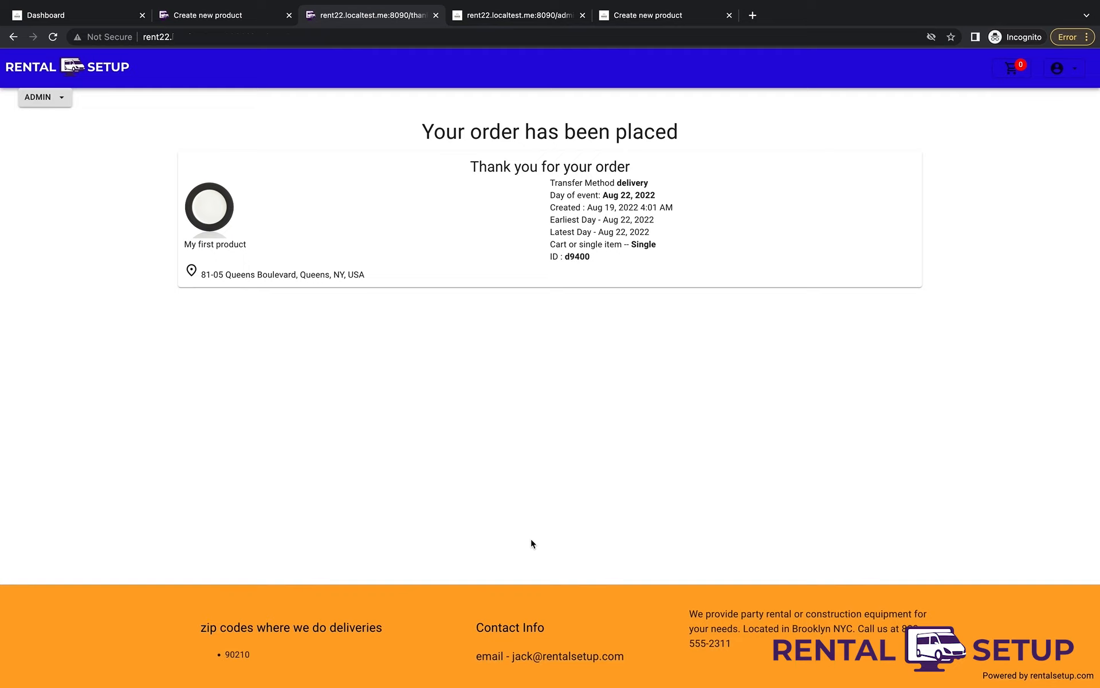
- Open the Job List from the ADMIN menu to see the new Aug 22 job d9400
left_click(40, 98)
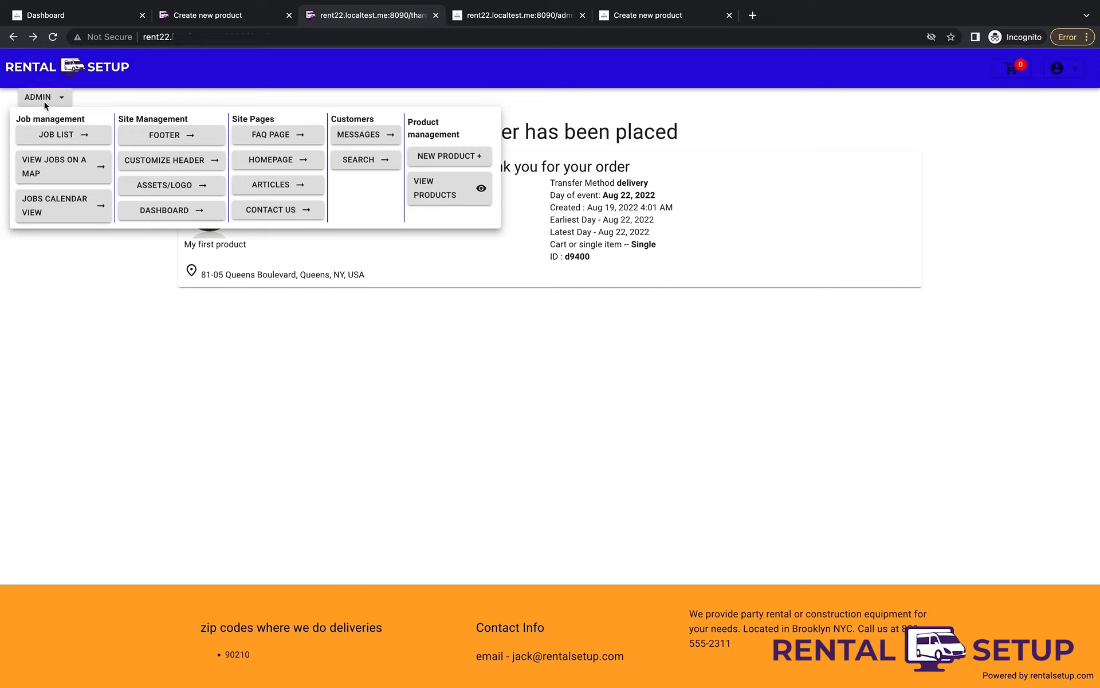
left_click(52, 136)
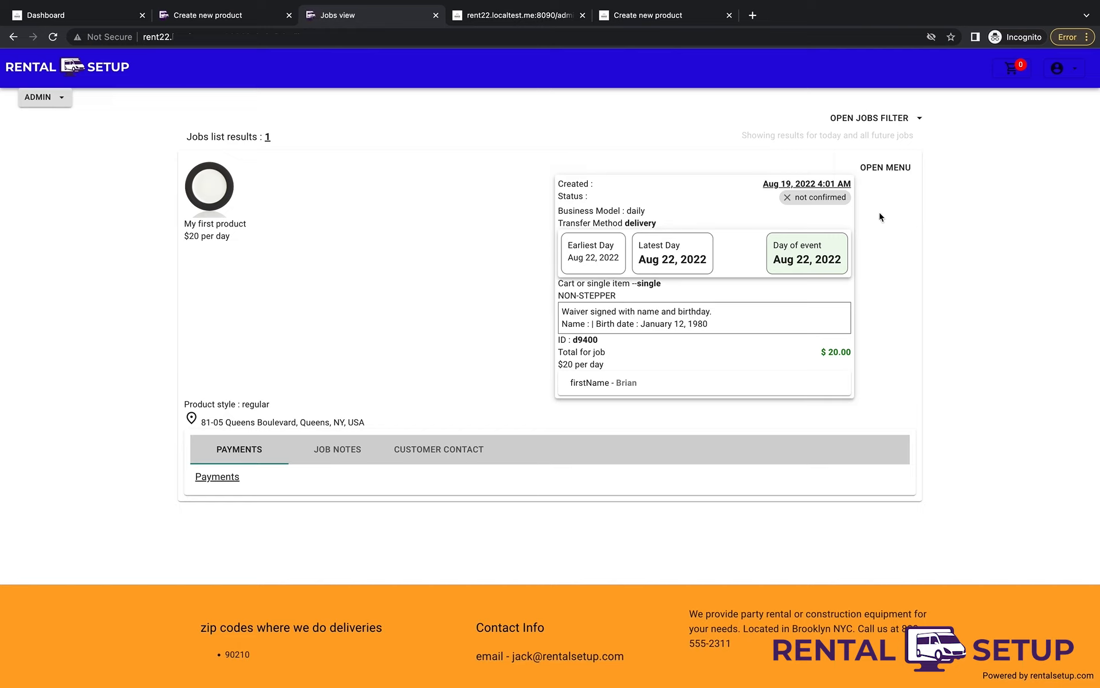
- Look at the job's delivery location and time-of-event editors, closing both unchanged
left_click(904, 169)
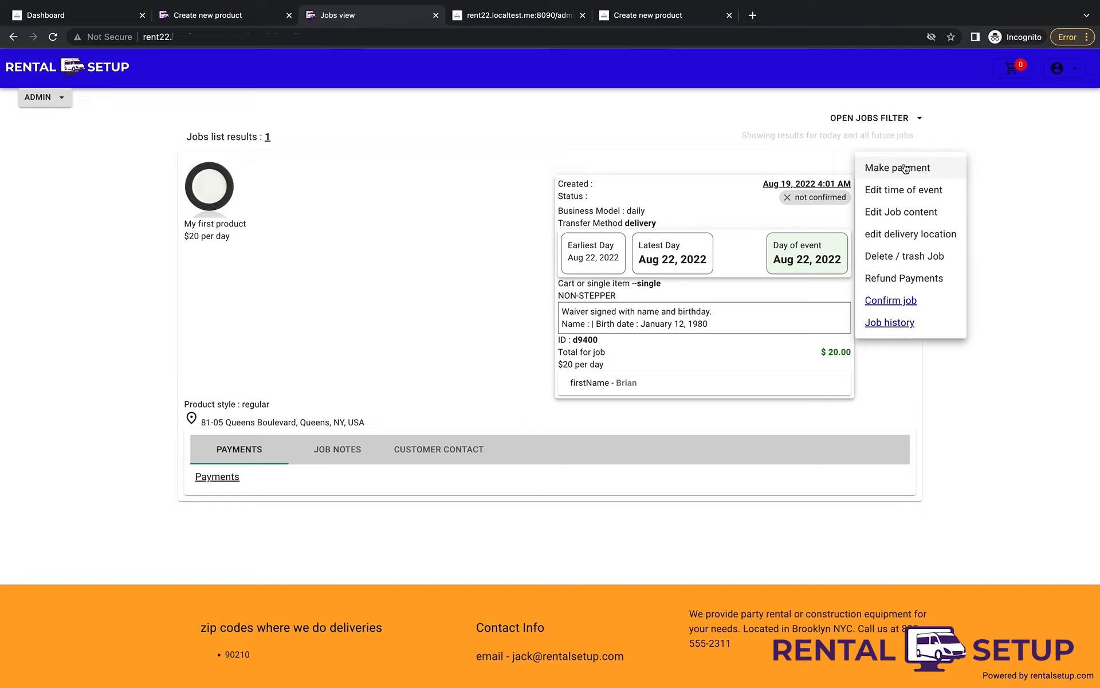
left_click(925, 239)
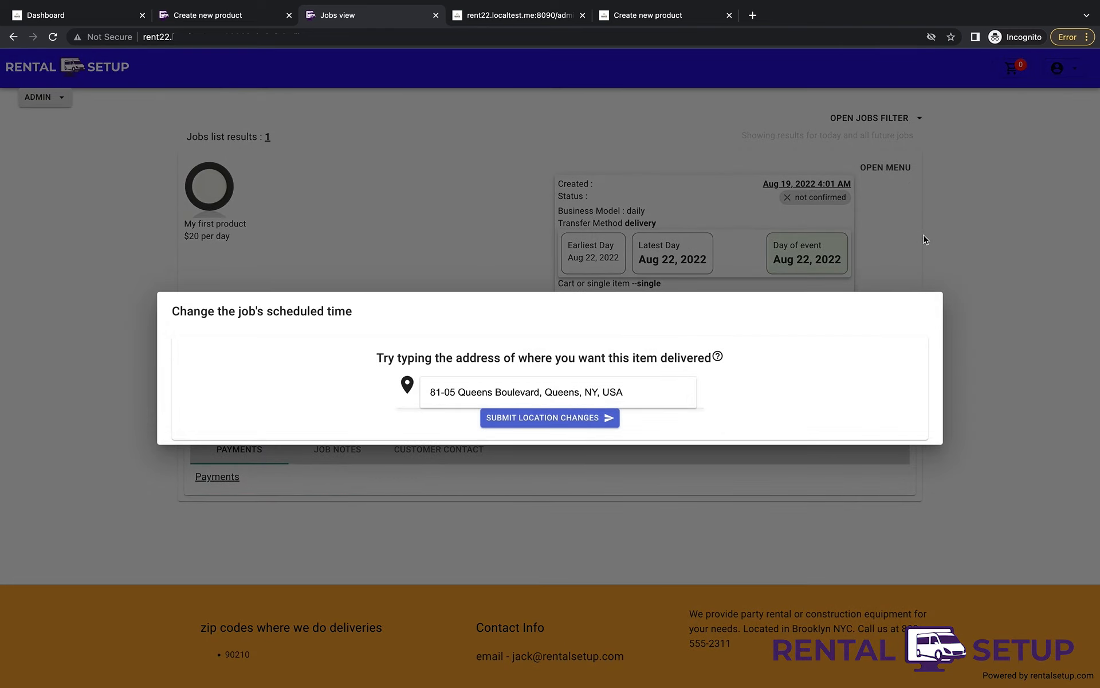
left_click(981, 351)
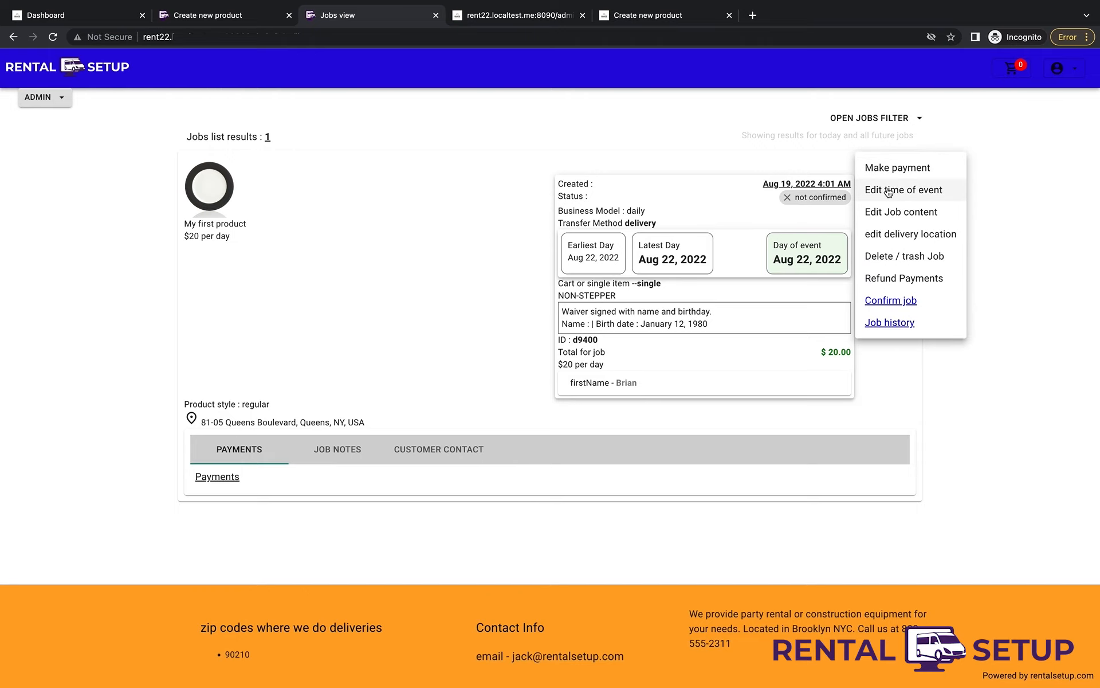
left_click(887, 195)
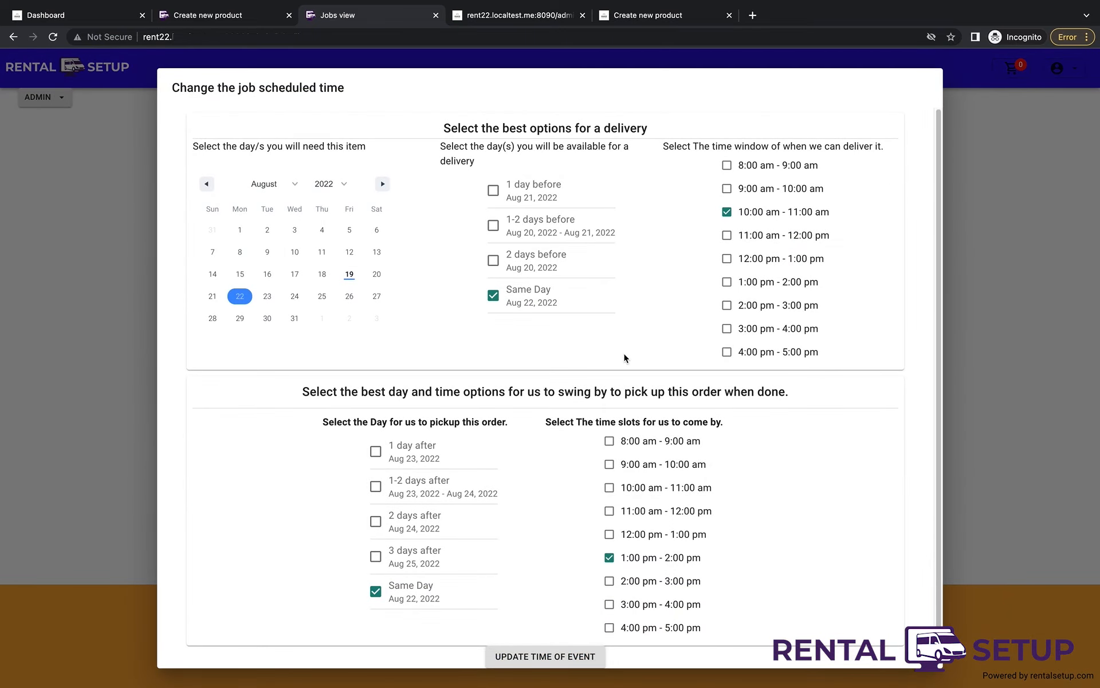
left_click(992, 327)
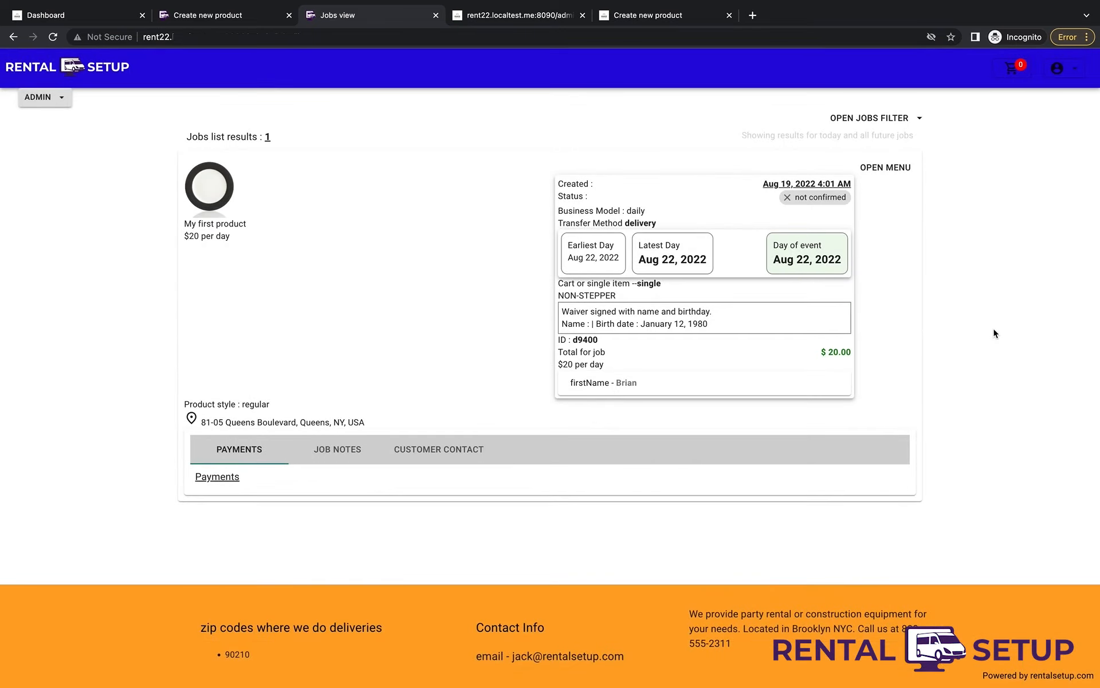
- Try Refund Payments on the job and dismiss the 'NO charges available to refund!' alert
left_click(885, 167)
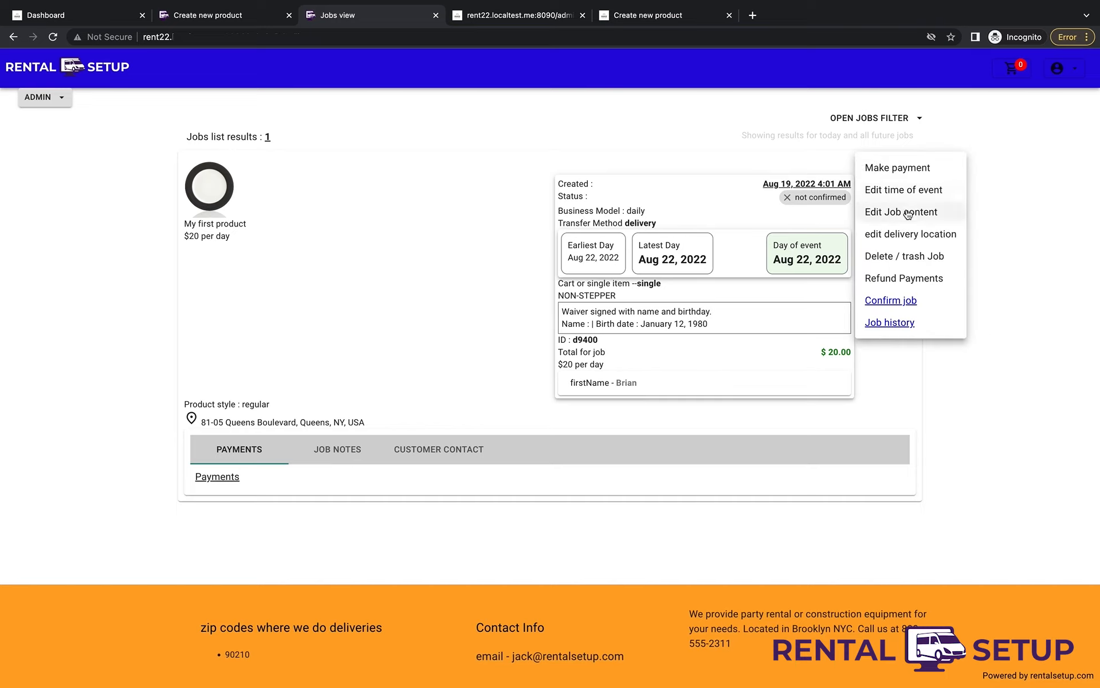
left_click(939, 276)
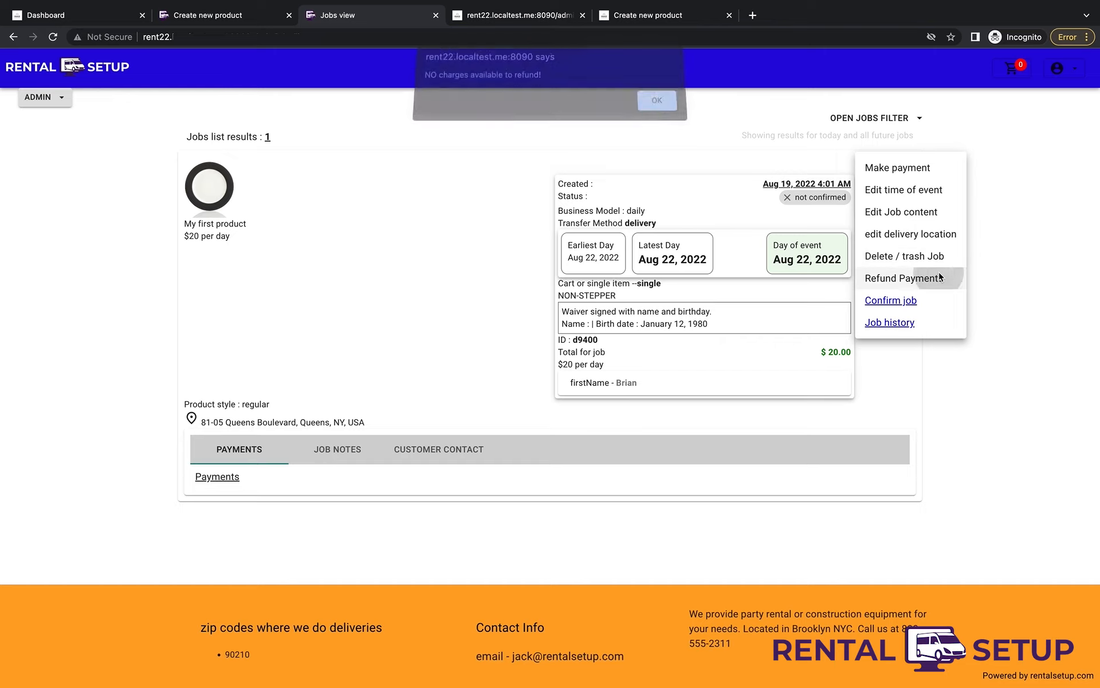
left_click(648, 104)
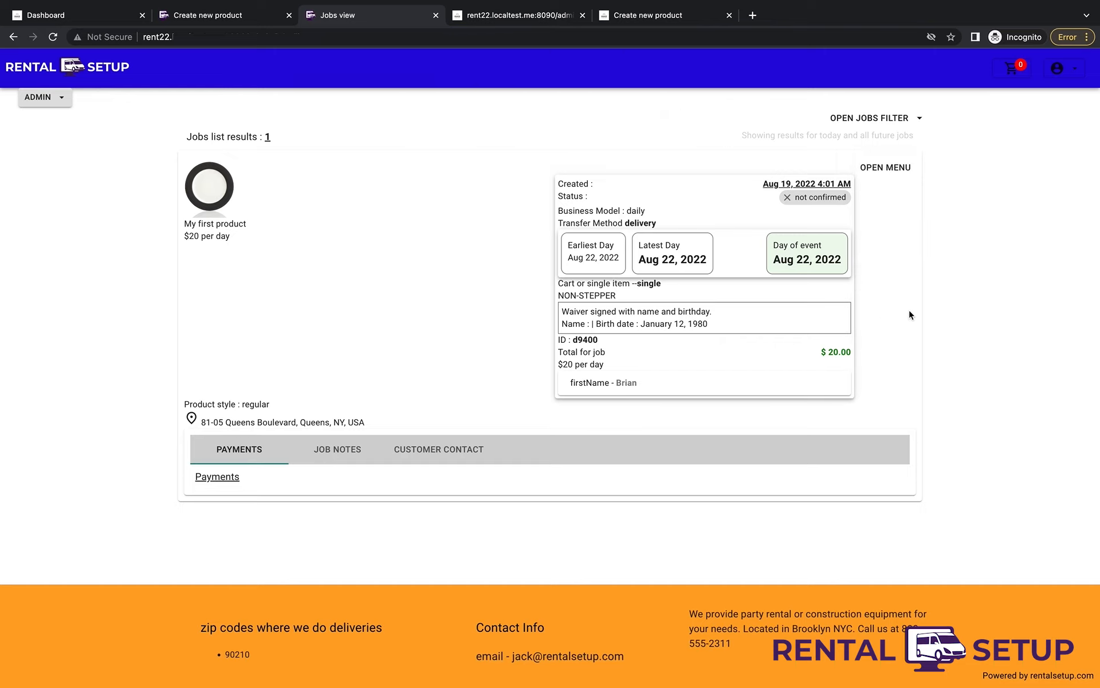
left_click(58, 100)
- View My first product's page and the Dinnerware category, then start a Large Quantity product
left_click(446, 197)
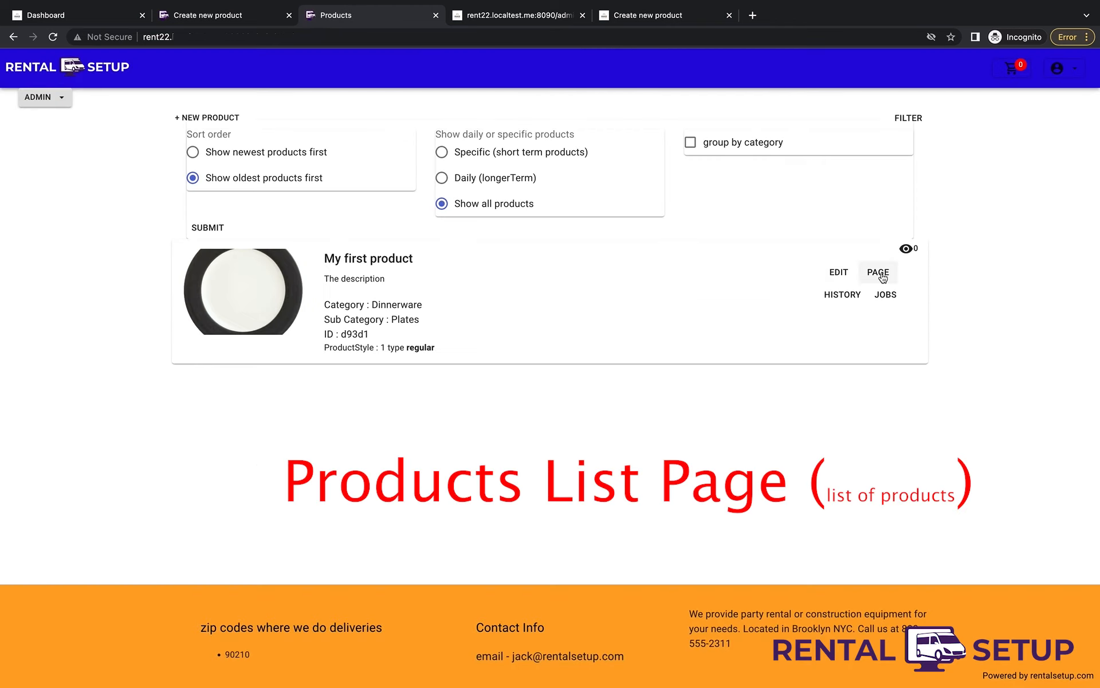
left_click(882, 277)
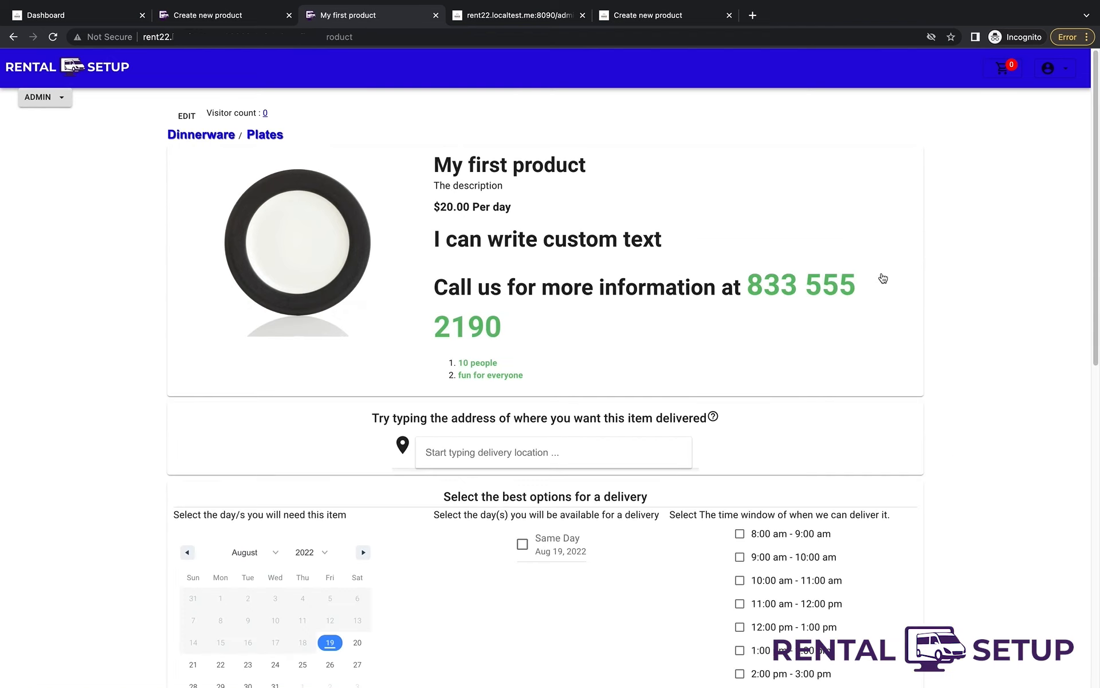
left_click(212, 138)
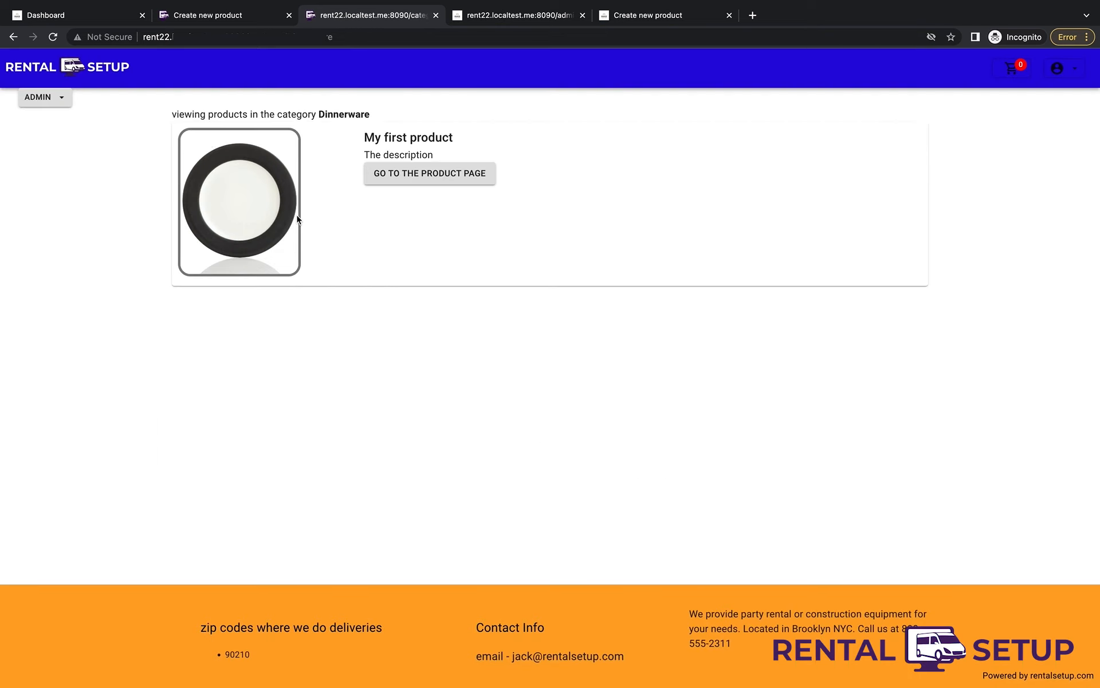
key("ctrl+Page_Up")
left_click(525, 488)
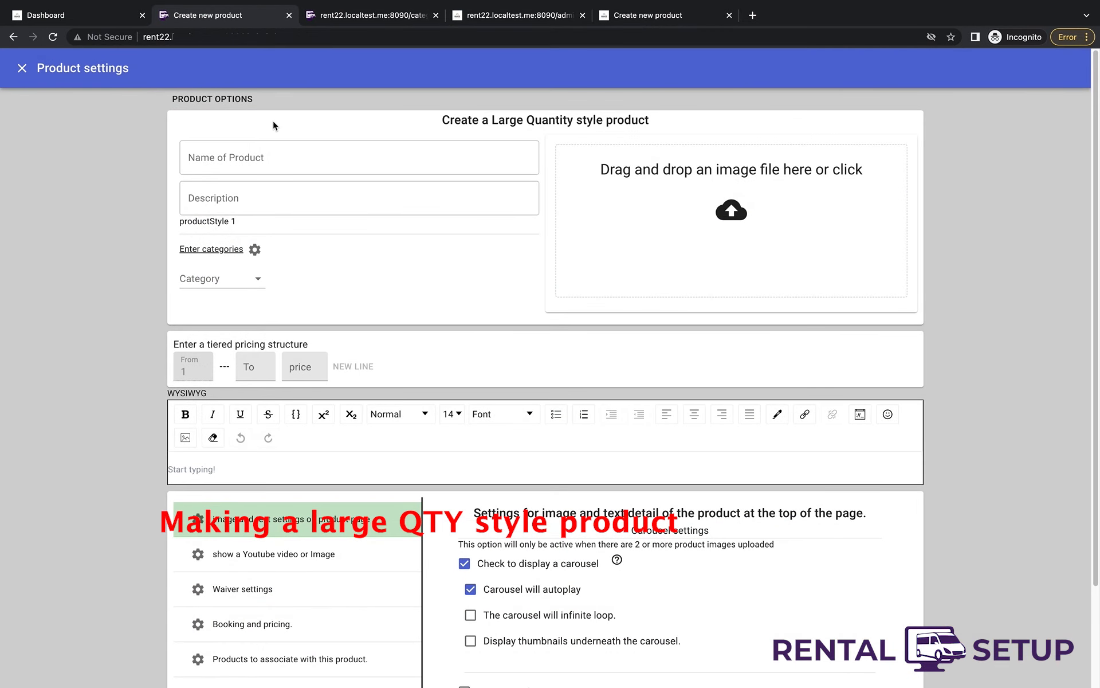
- Name the product Forks, add forks1.jpg, write 'Special Silverware', and choose Dinnerware
left_click(256, 153)
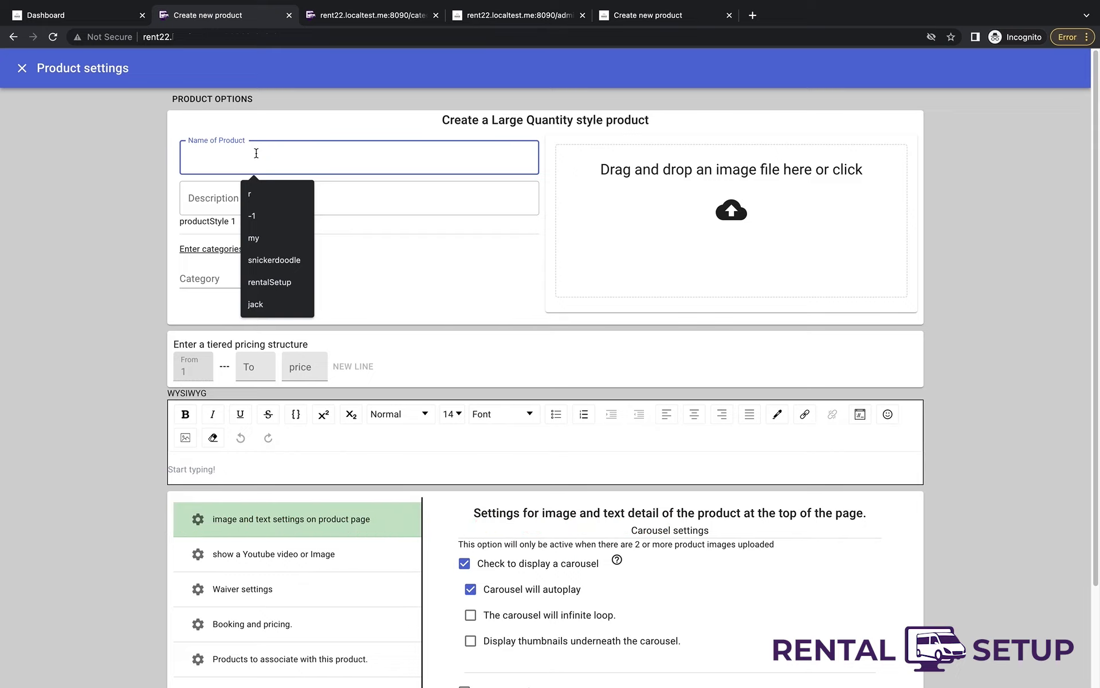
type("Forks")
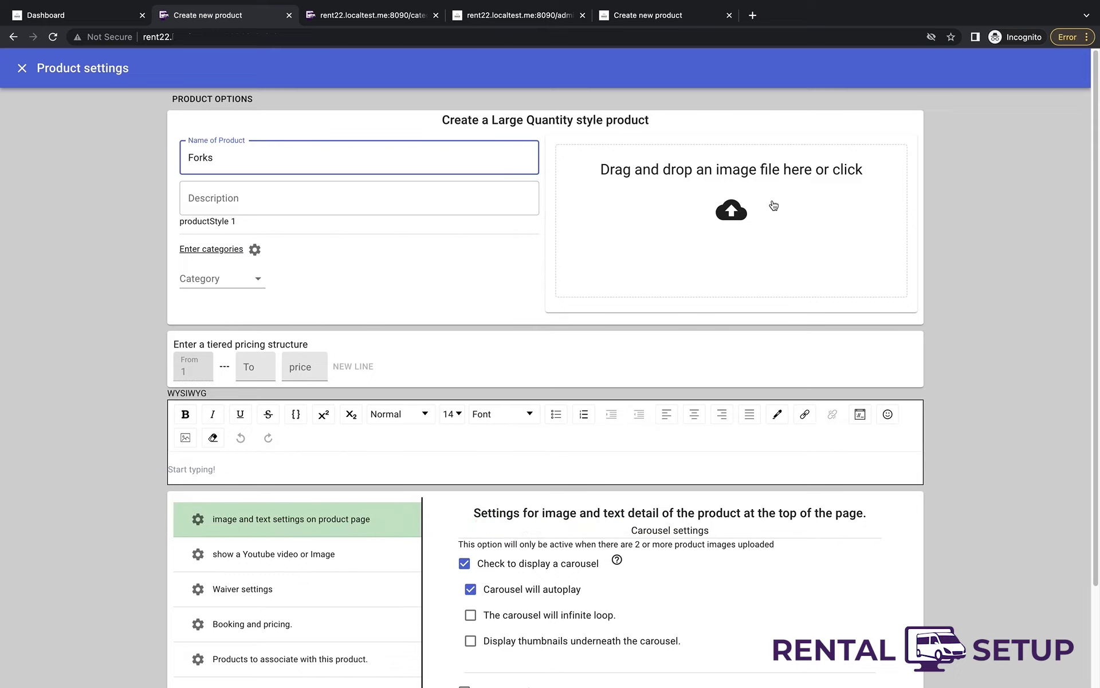
left_click(772, 203)
double_click(383, 139)
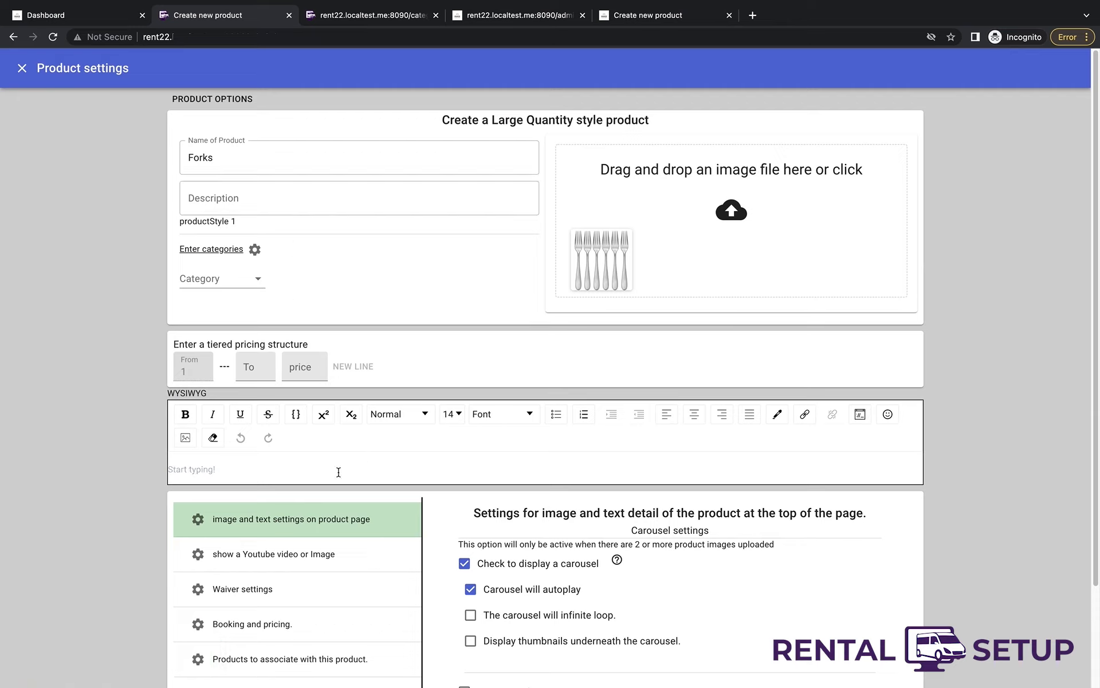
left_click(339, 471)
type("Special Silverware")
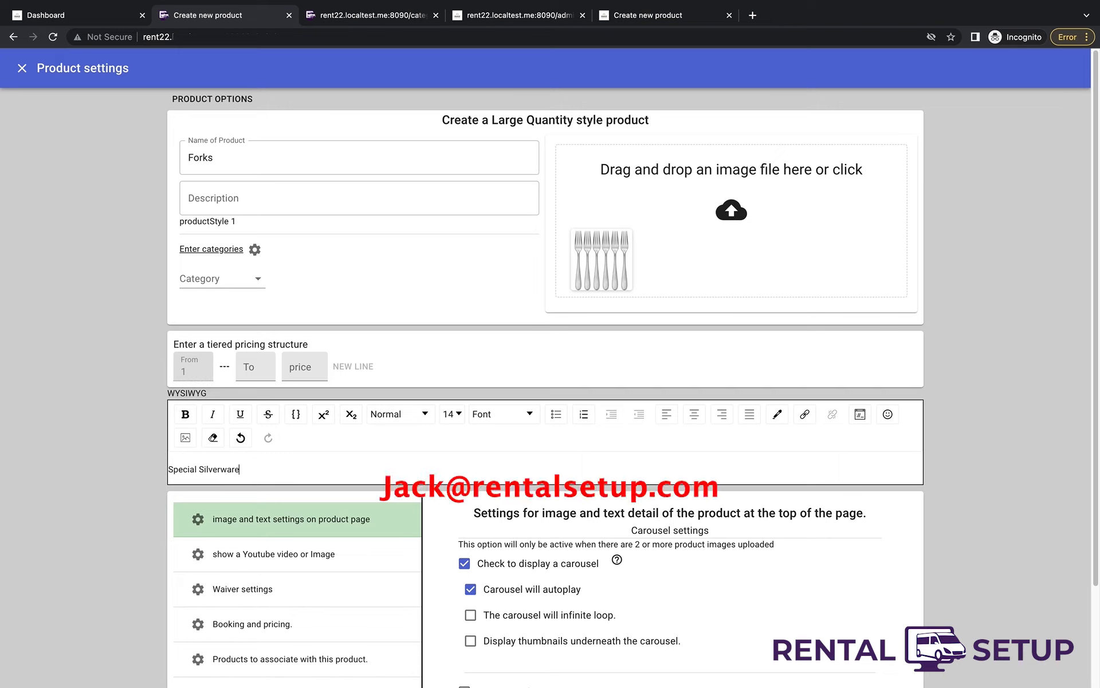
left_click(232, 285)
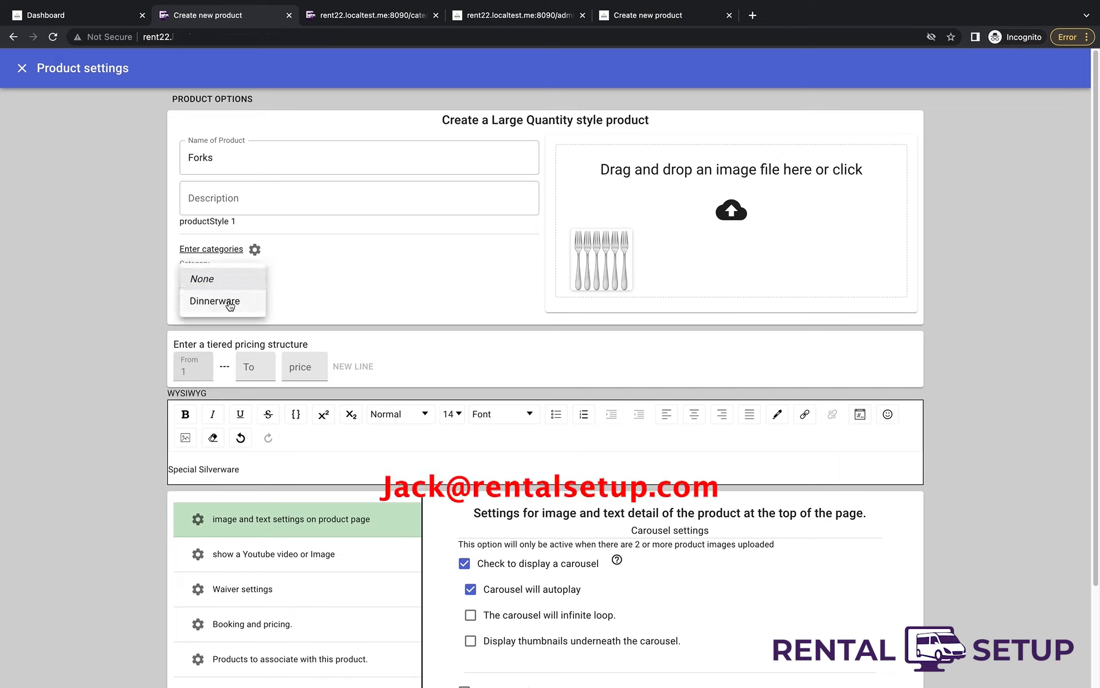
left_click(230, 301)
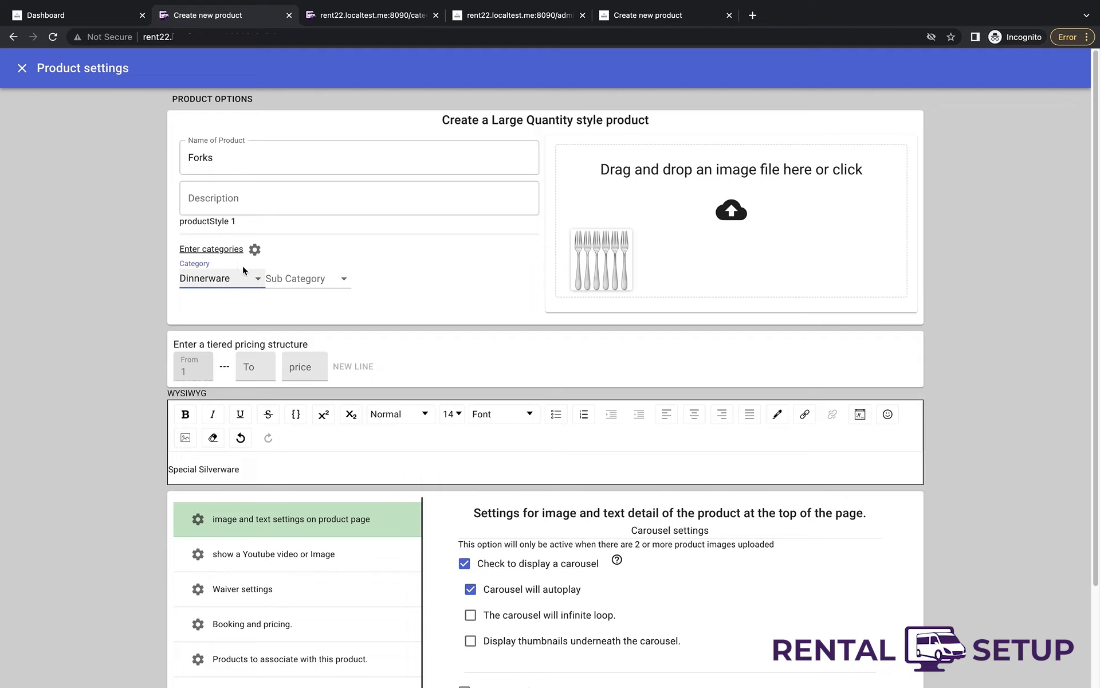
left_click(247, 366)
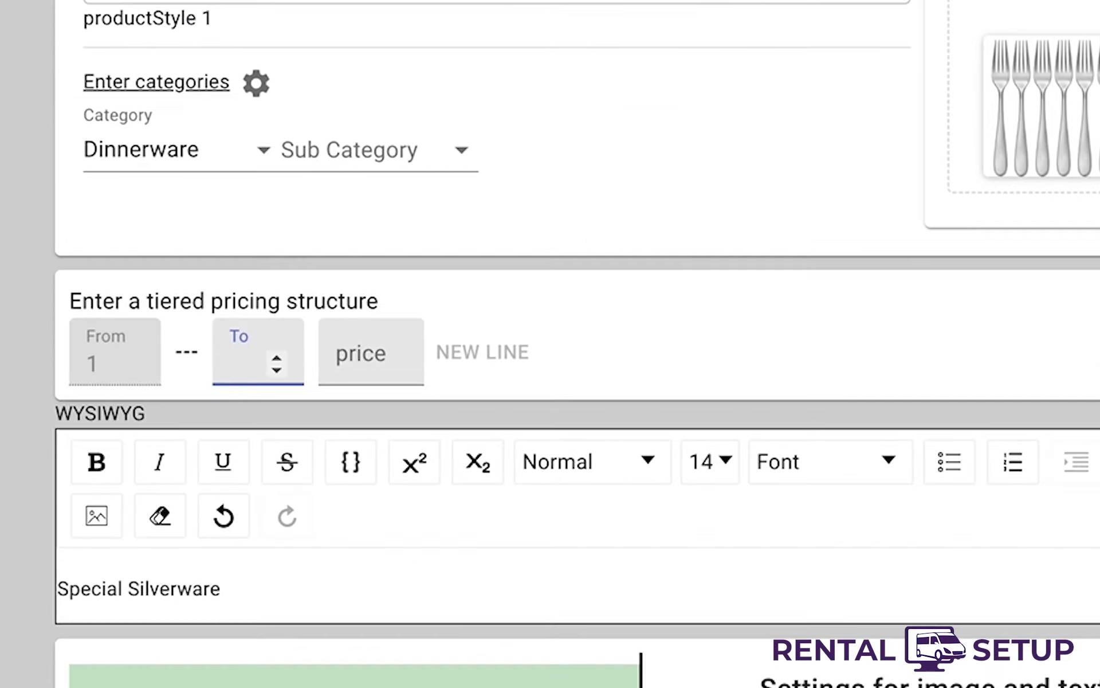
- Set pricing tiers: price 5 up to quantity 20 and 4.5 up to 30
type("20")
key("Tab")
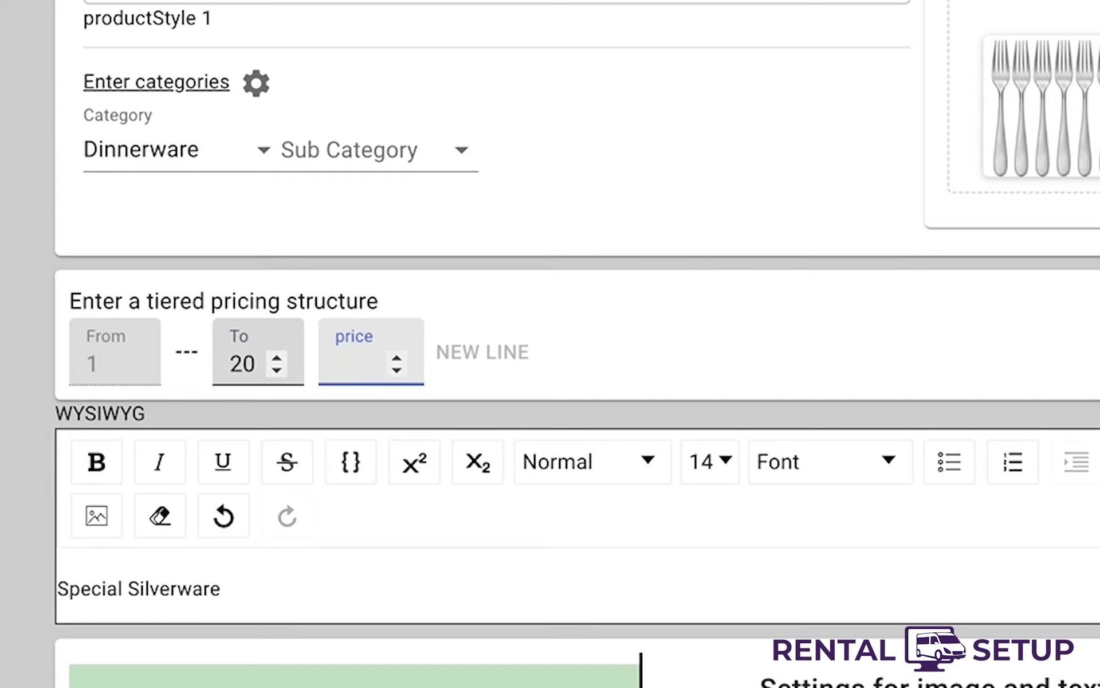
type("5")
key("Tab")
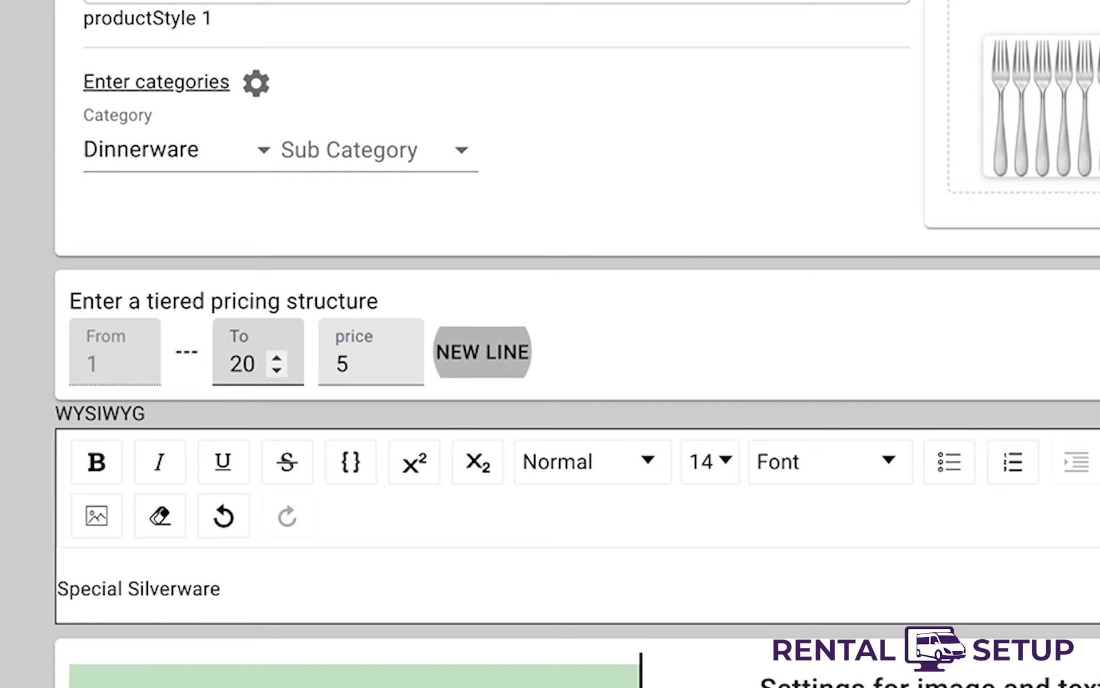
key("Return")
type("30")
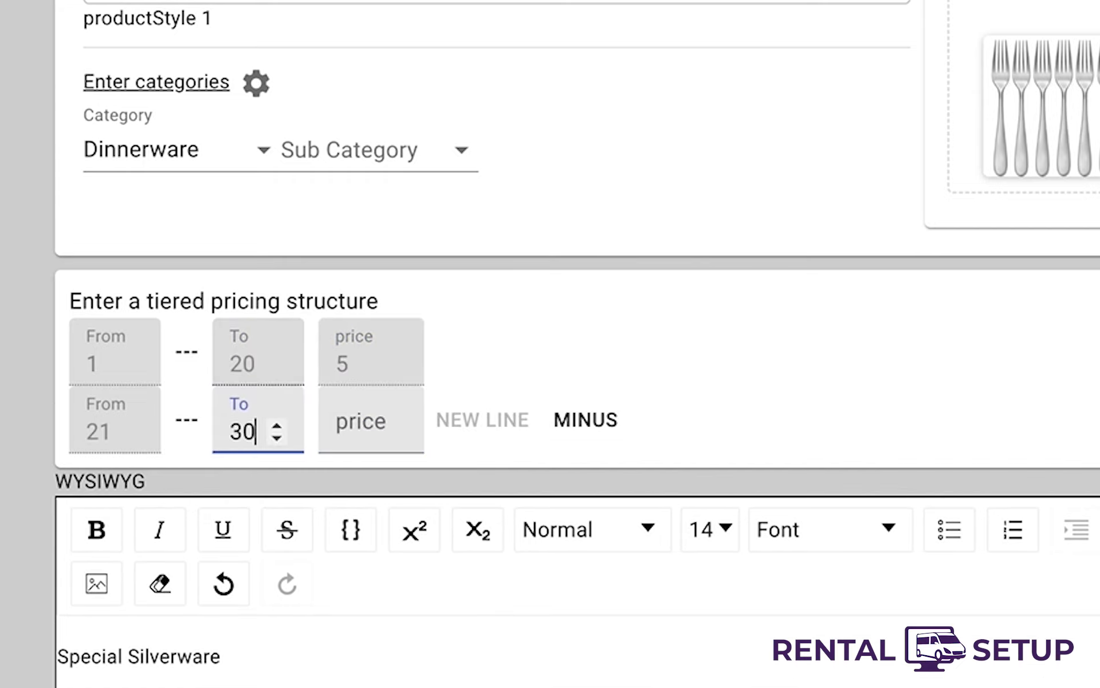
key("Tab")
type("4.5")
- Bold the description, append 'for Special occasions.' and a contact phone line, then create Forks
left_click_drag(259, 651, 80, 637)
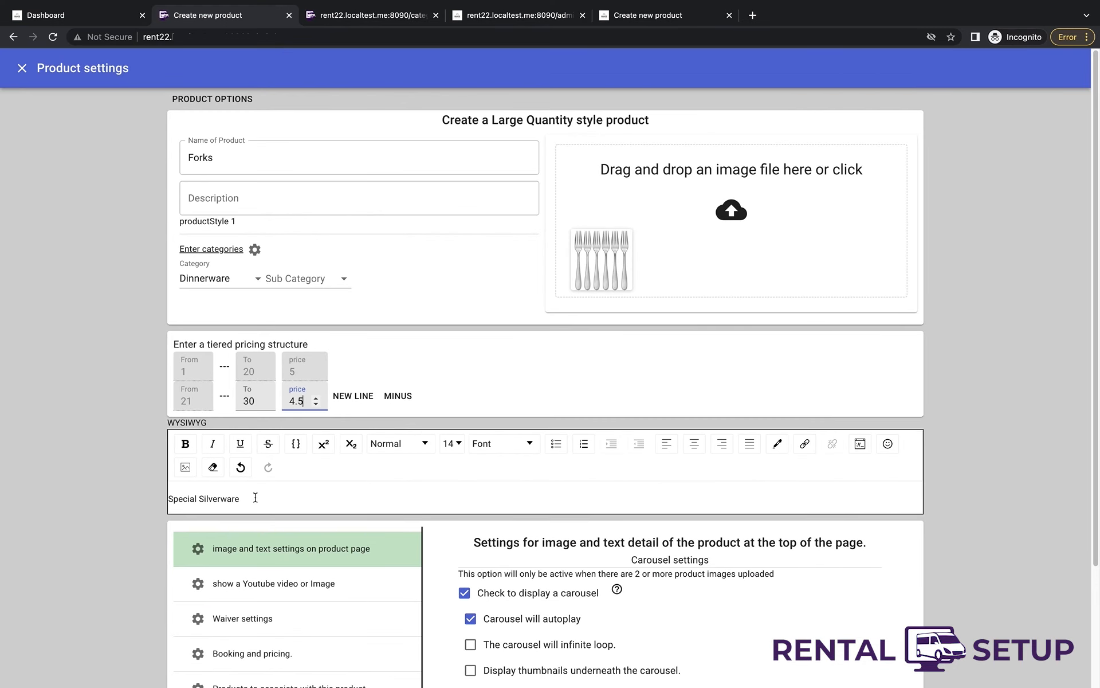
left_click(185, 444)
left_click(249, 500)
type("for Special occasions.")
key("Return")
scroll(541, 632, "down", 5)
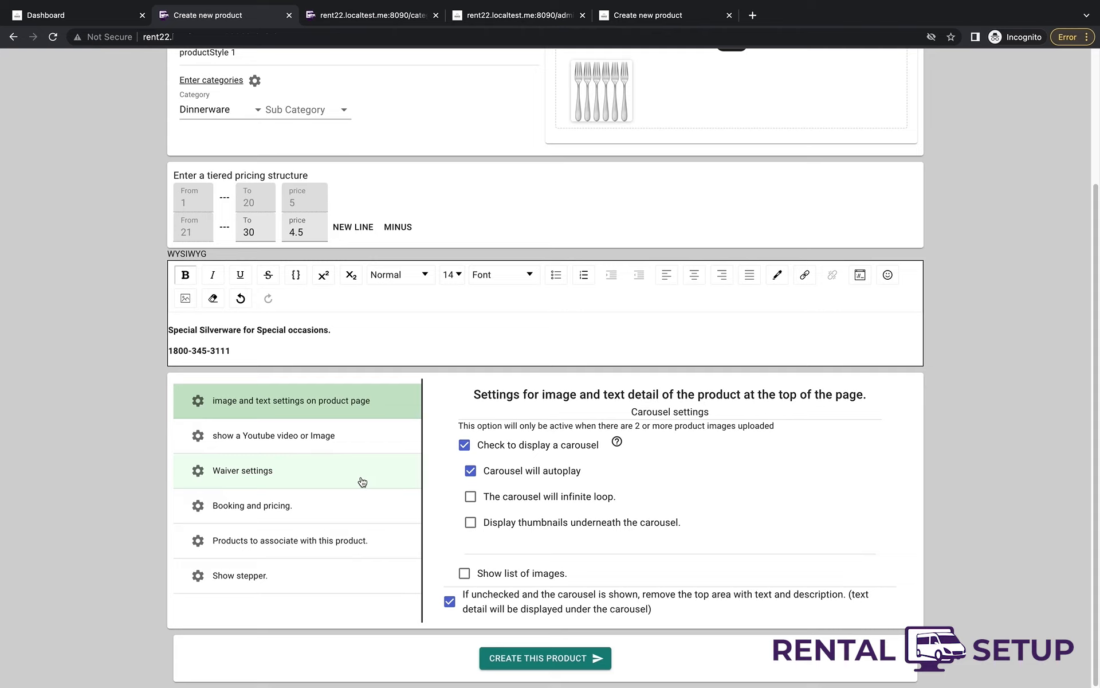
left_click(589, 663)
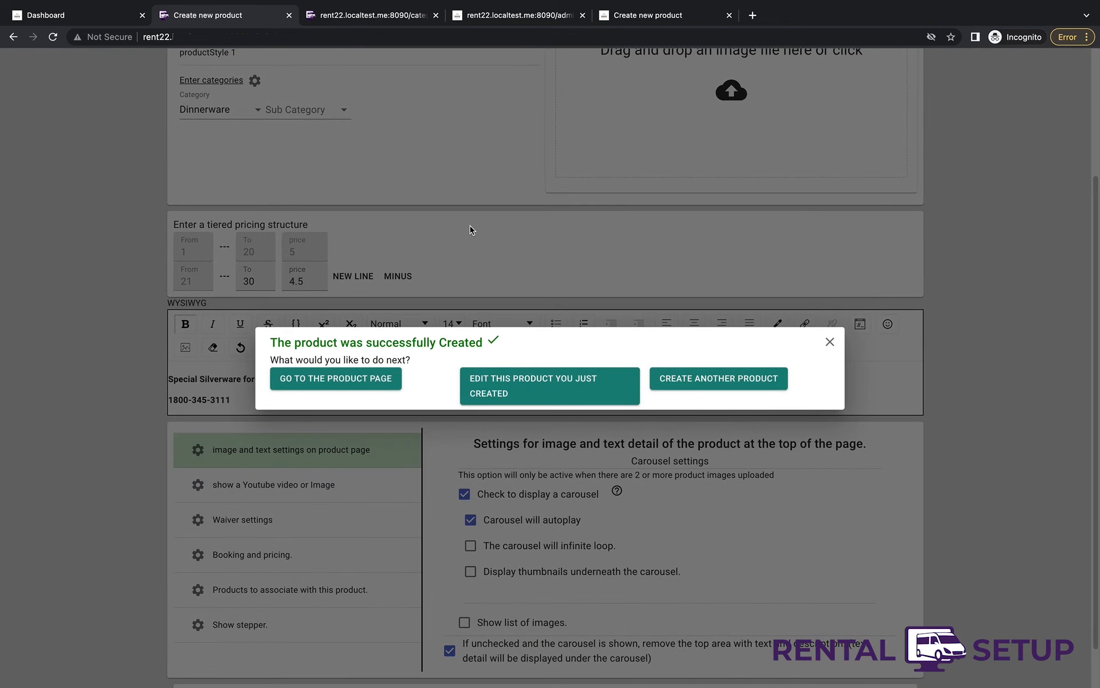
- Open Forks' product page in a new tab, raise quantity to 3, then visit Dinnerware
right_click(376, 380)
left_click(413, 387)
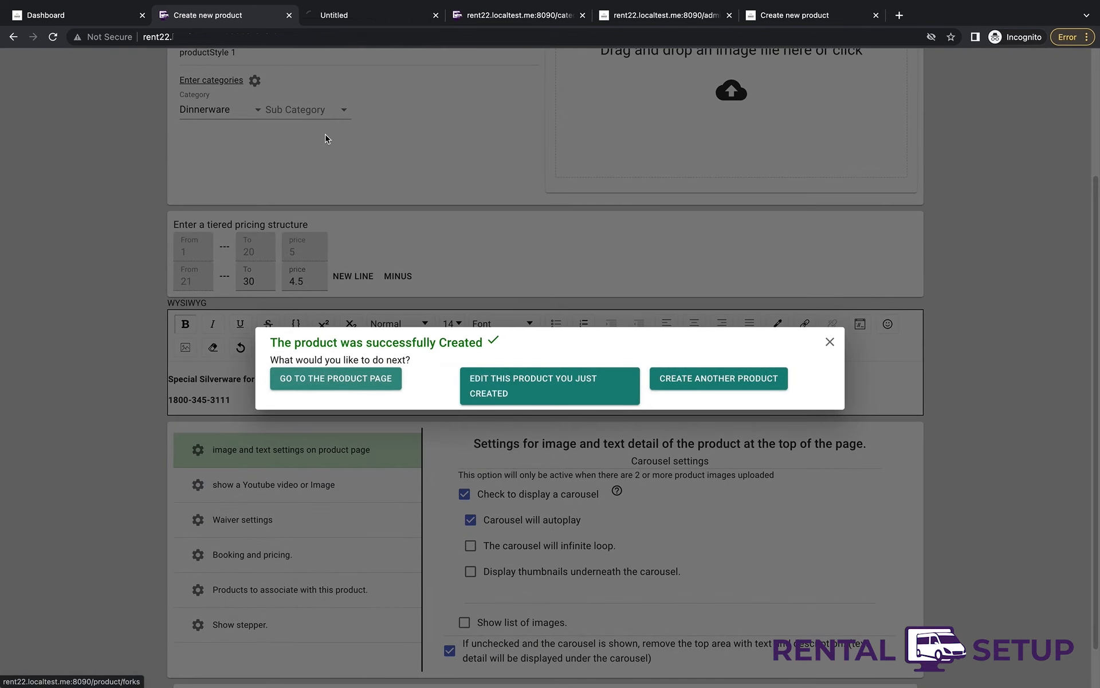
left_click(343, 41)
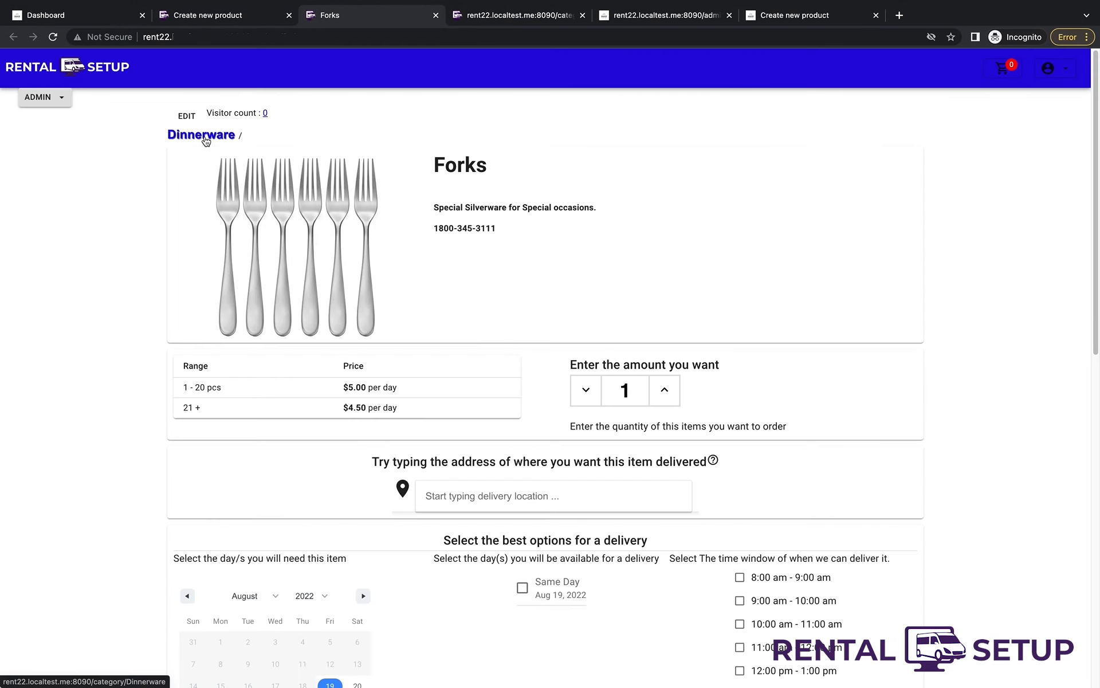
left_click(664, 391)
left_click(665, 392)
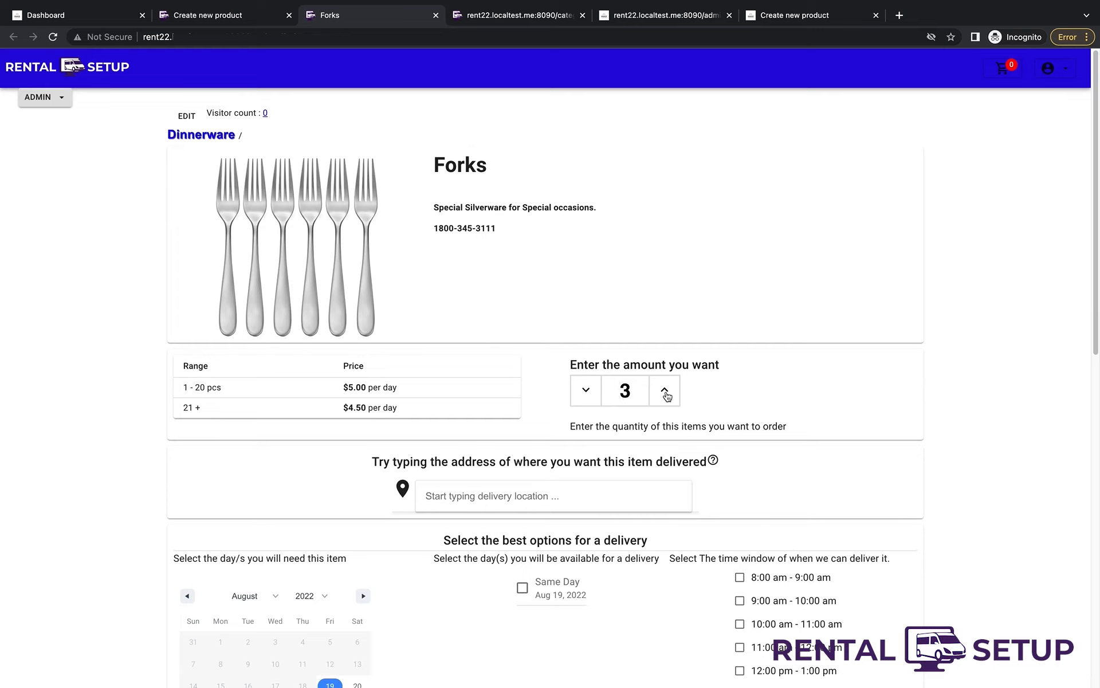
left_click(200, 143)
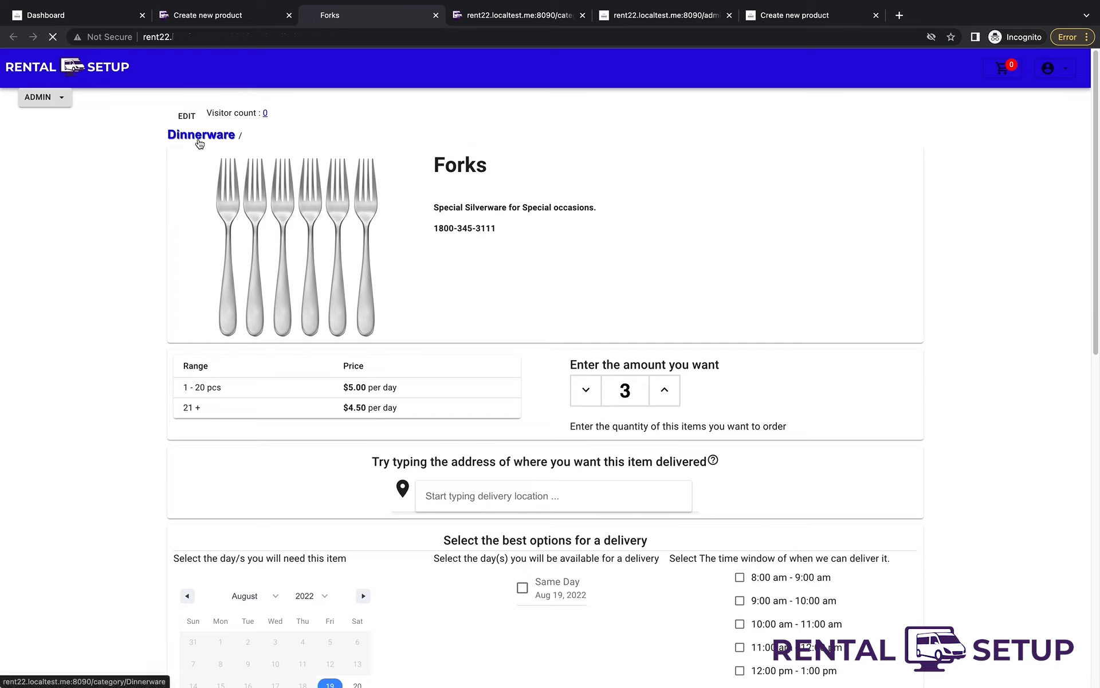